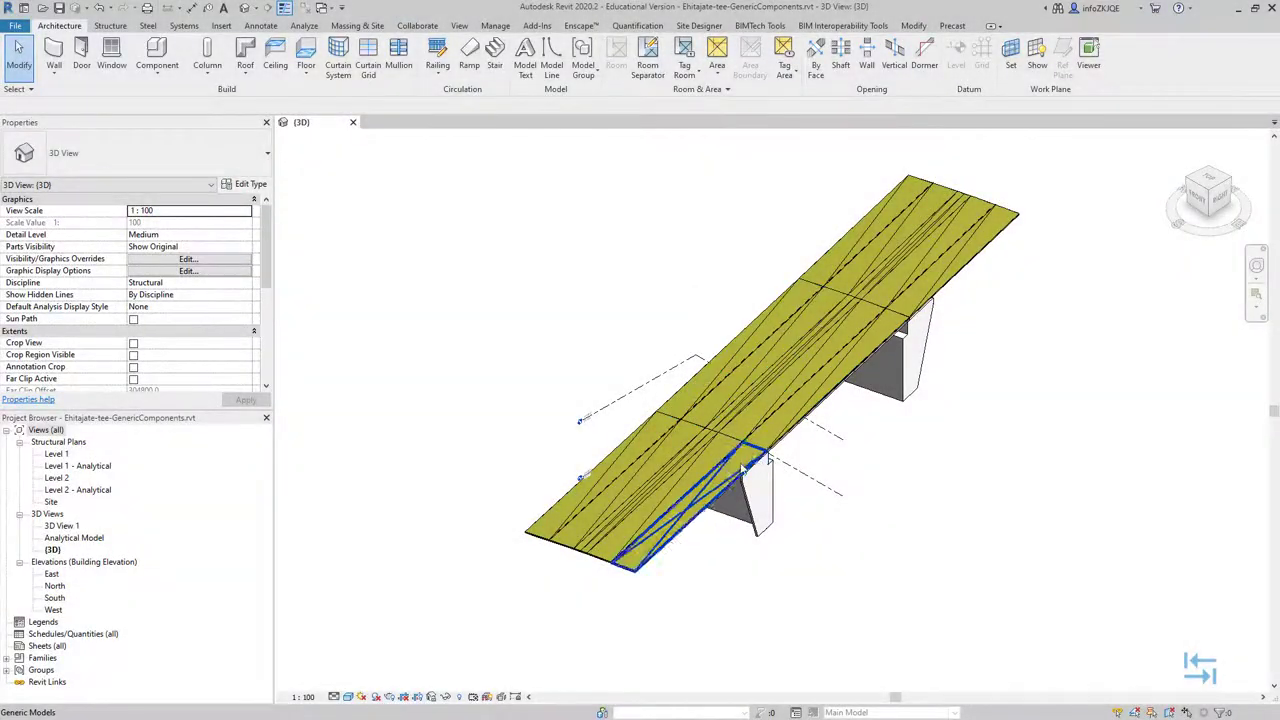
# Step: Select and deselect the pier, then close the export options without exporting
pyautogui.click(758, 503)
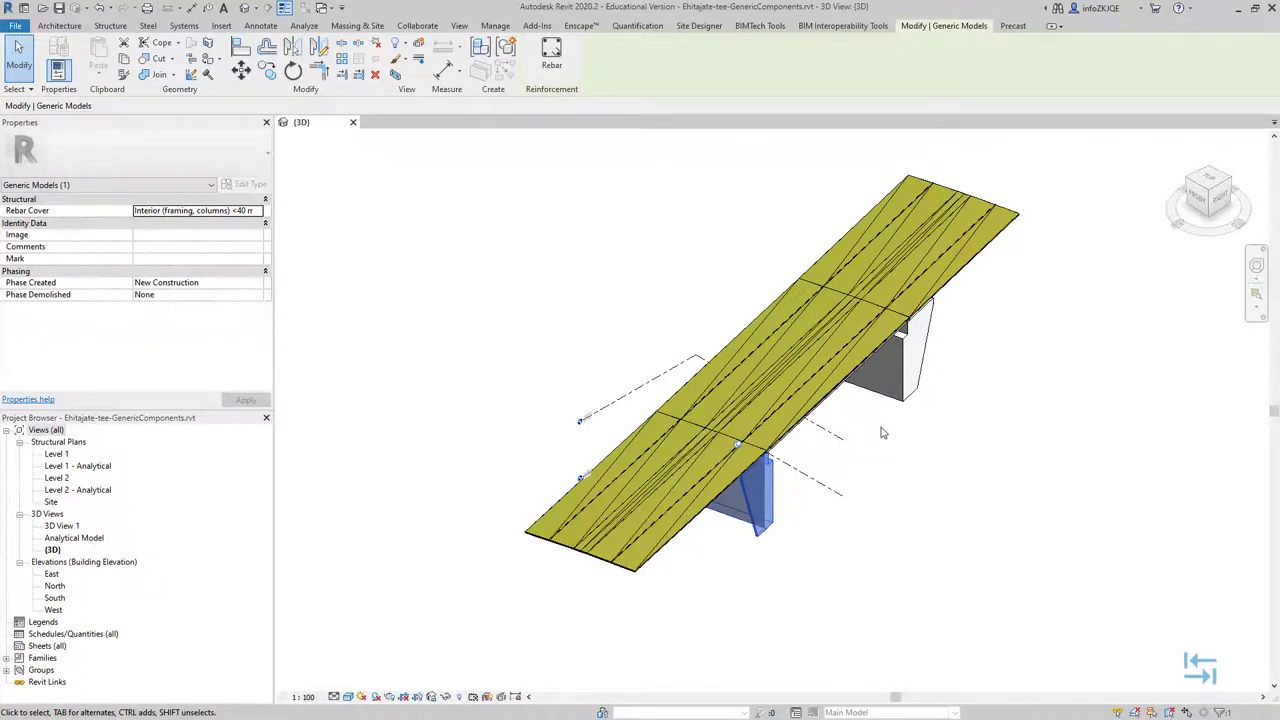
pyautogui.click(668, 282)
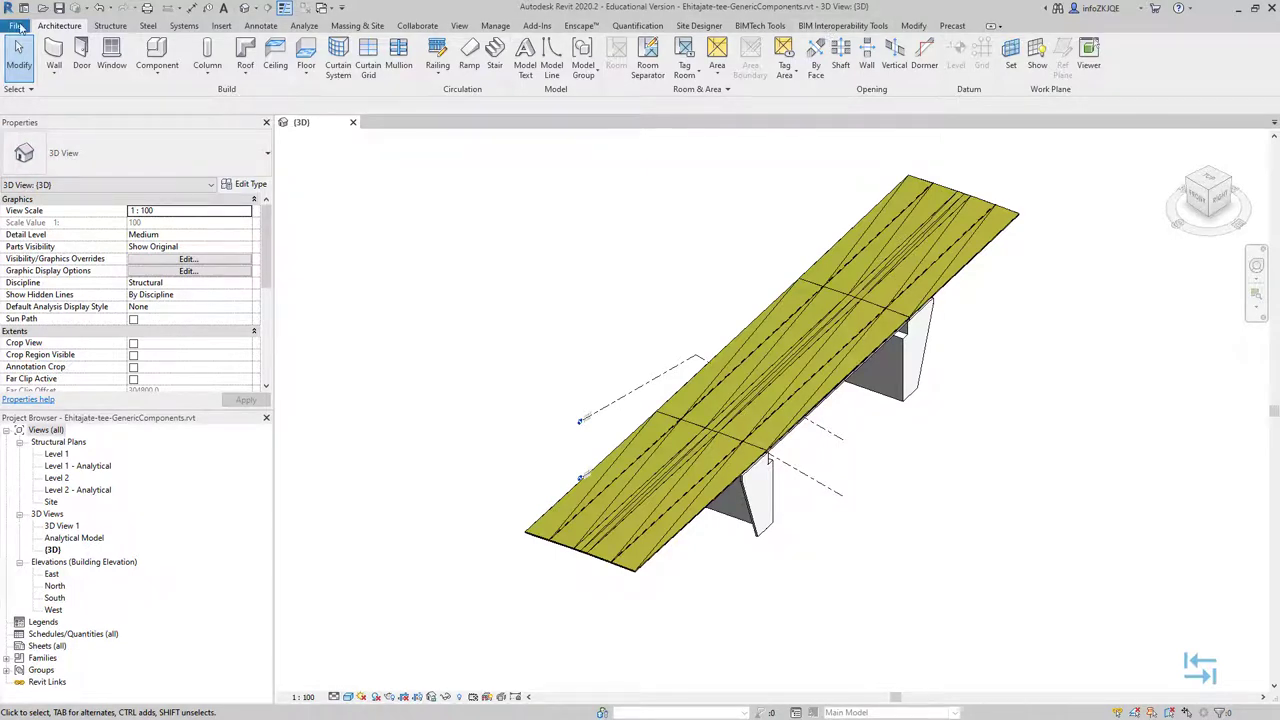
pyautogui.click(15, 27)
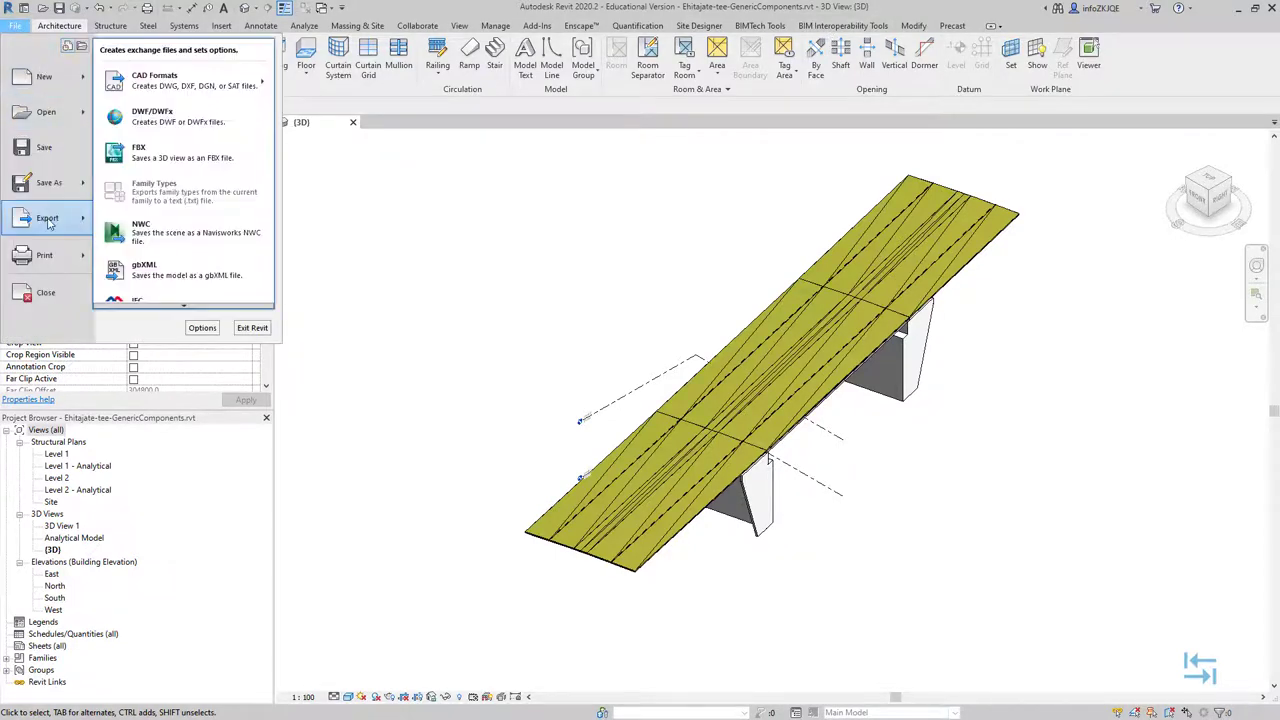
pyautogui.moveTo(47, 218)
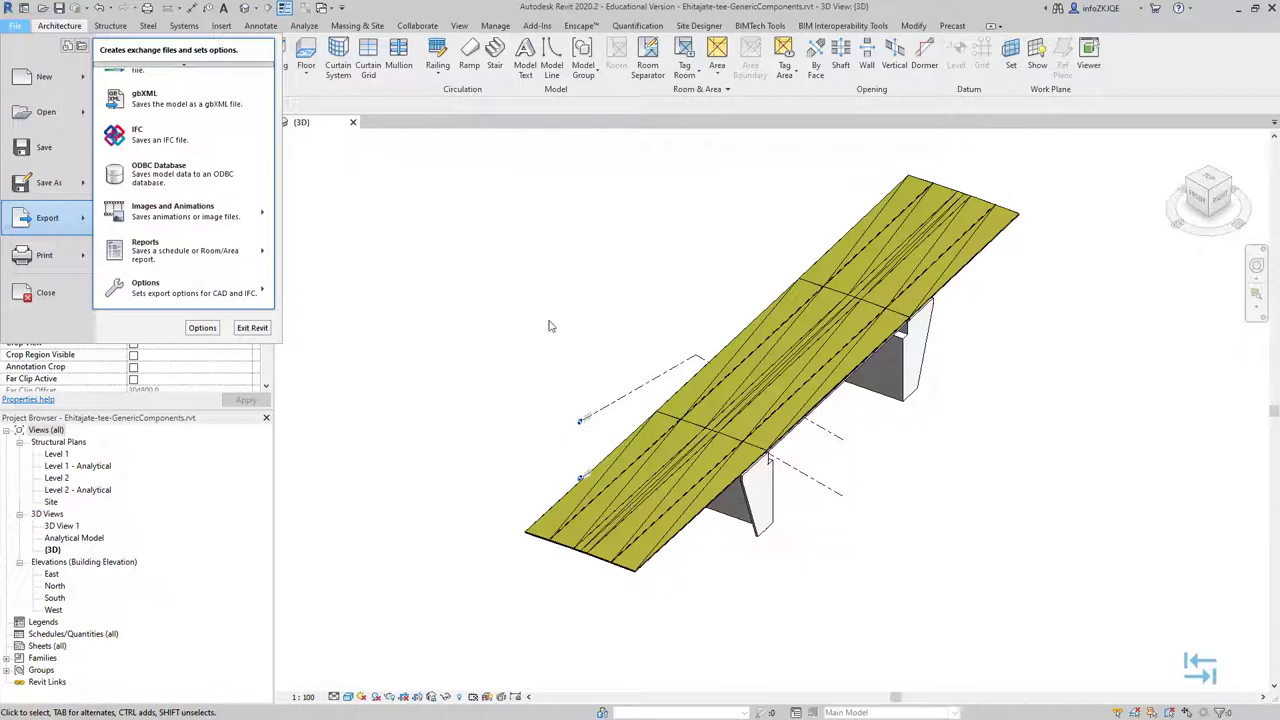
pyautogui.click(578, 253)
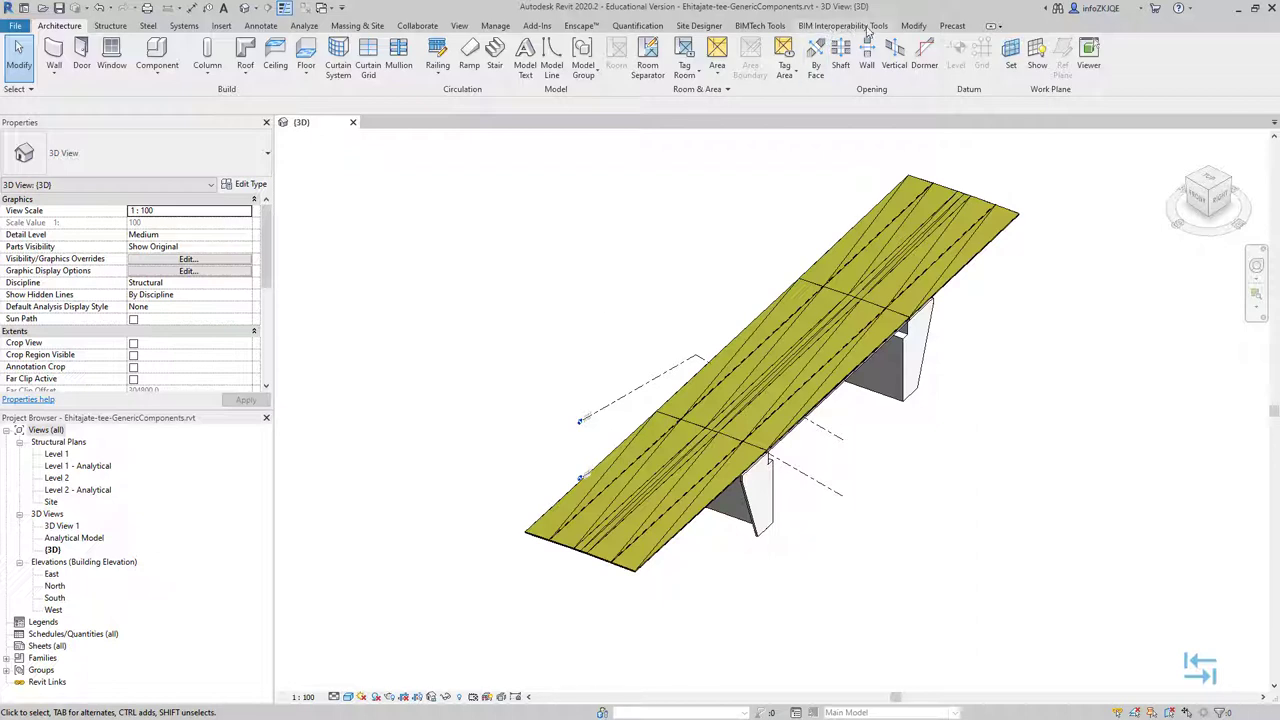
# Step: Open the BIM interoperability classification database setup and cancel it
pyautogui.click(866, 28)
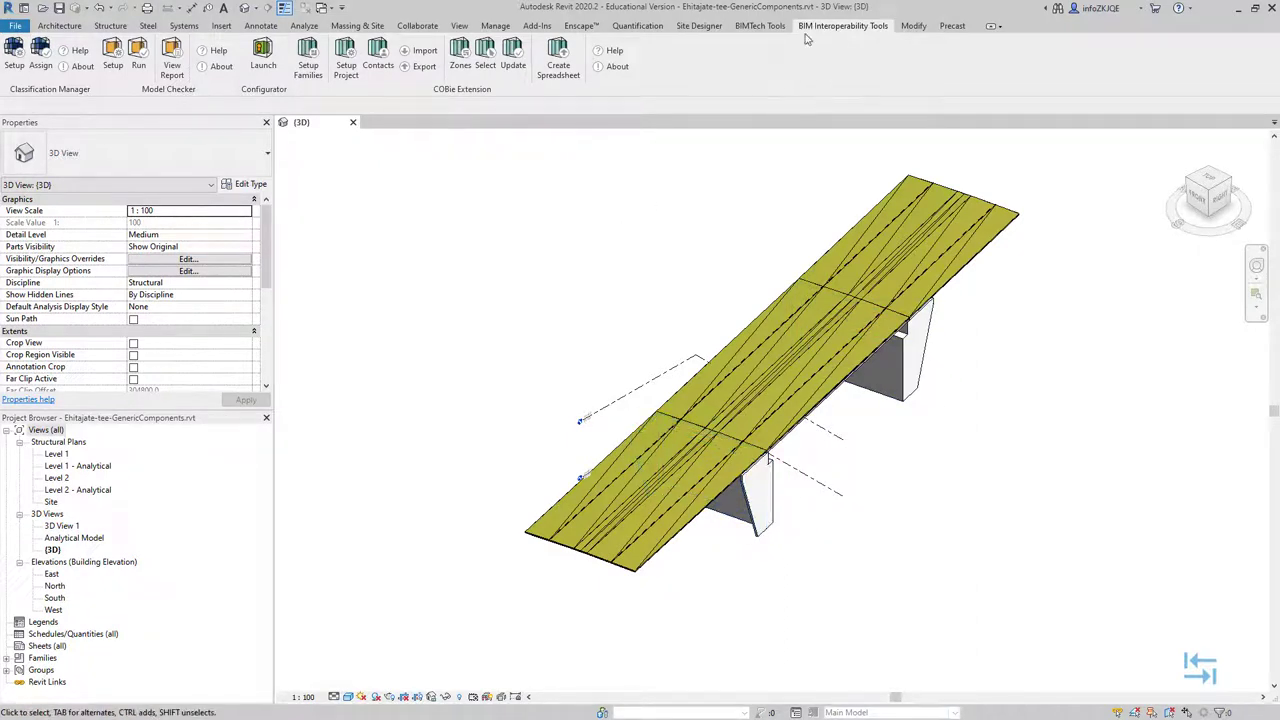
pyautogui.click(14, 60)
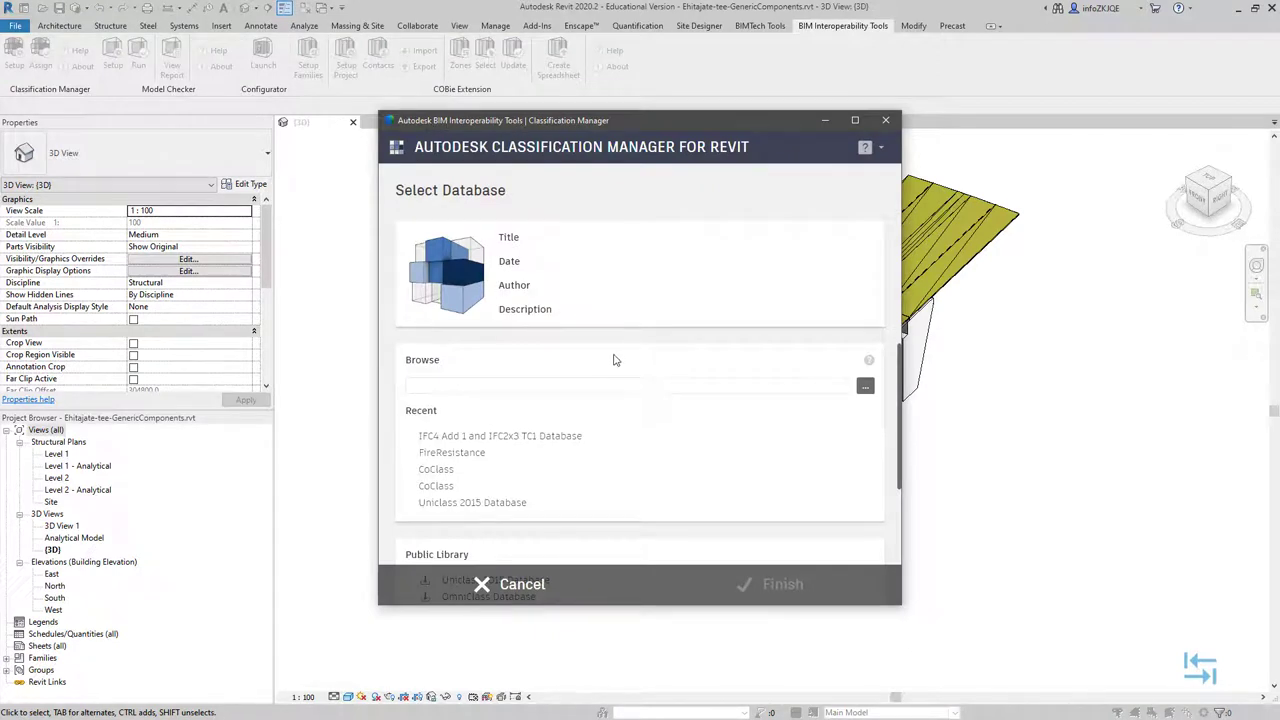
pyautogui.click(517, 584)
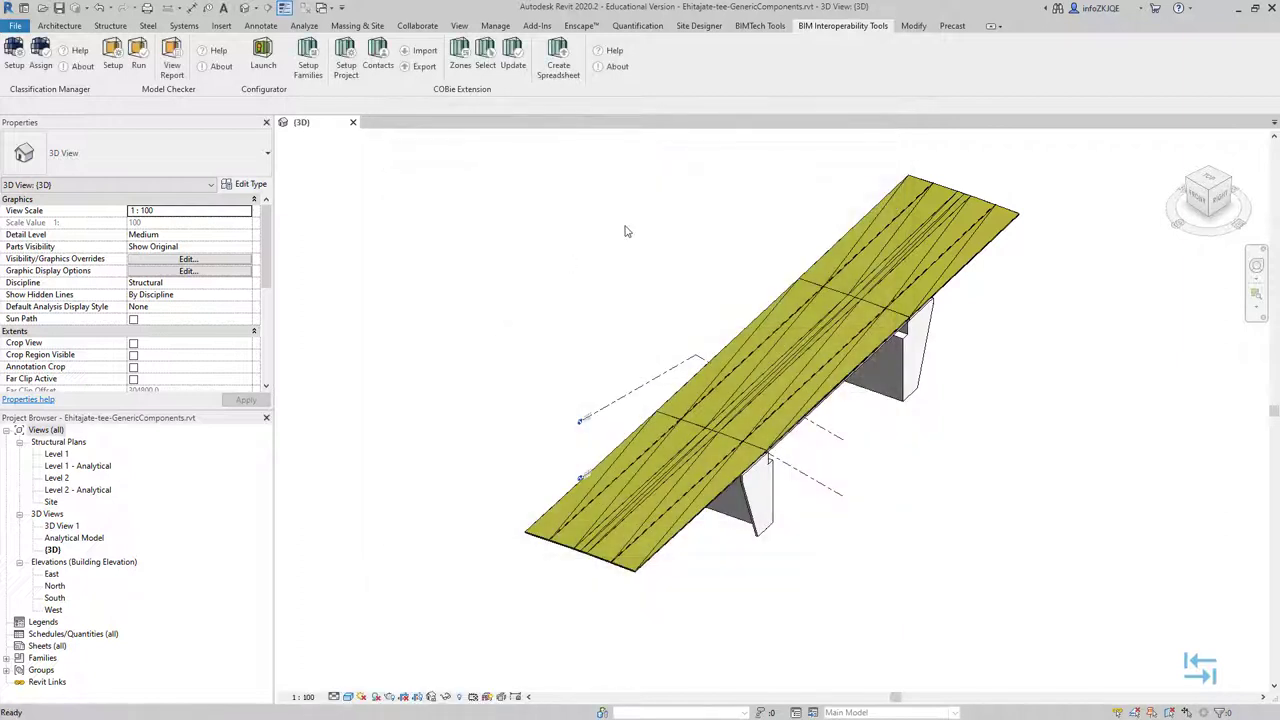
# Step: In the Shared Parameters editor, create a new empty parameter group named IFC
pyautogui.click(495, 26)
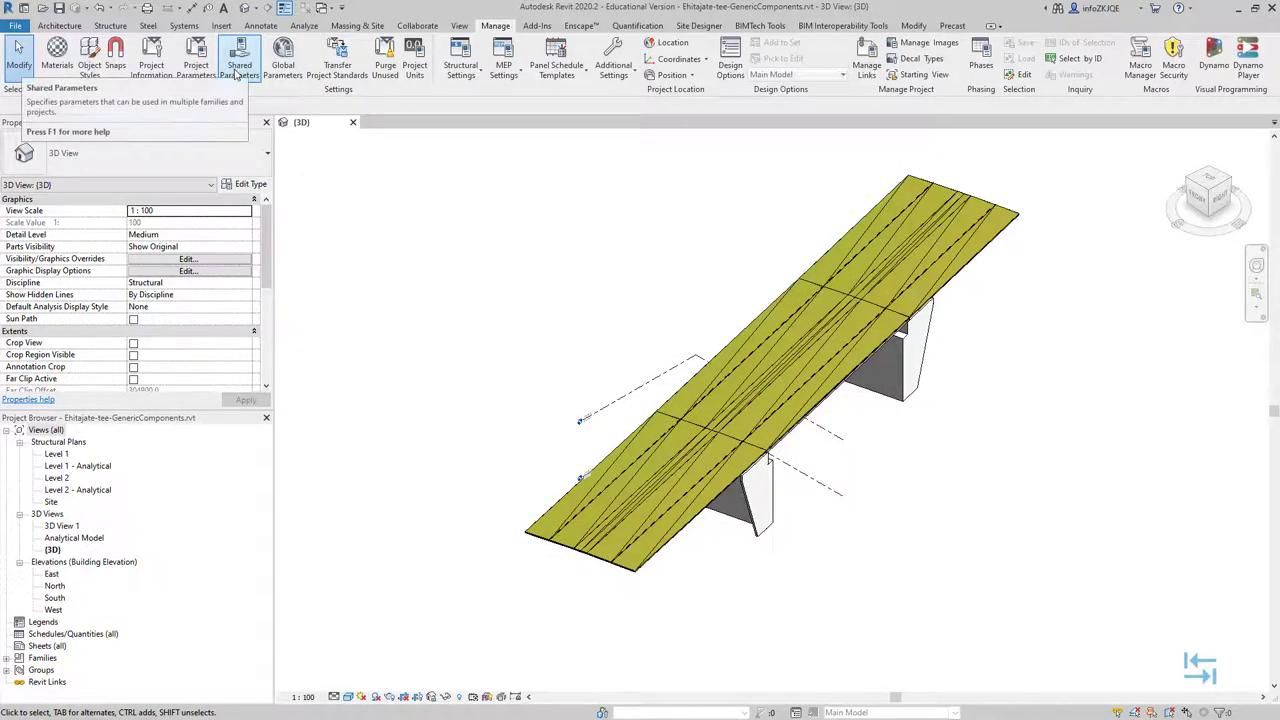
pyautogui.click(237, 70)
pyautogui.click(803, 254)
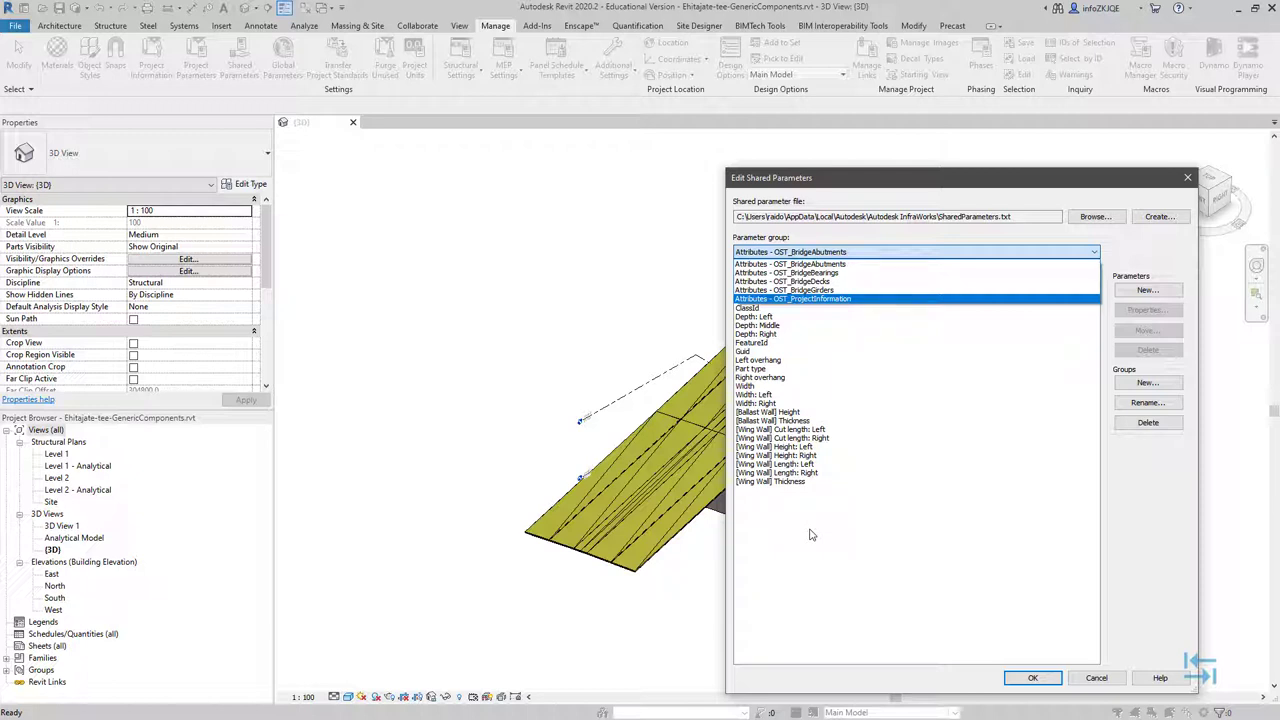
pyautogui.click(853, 248)
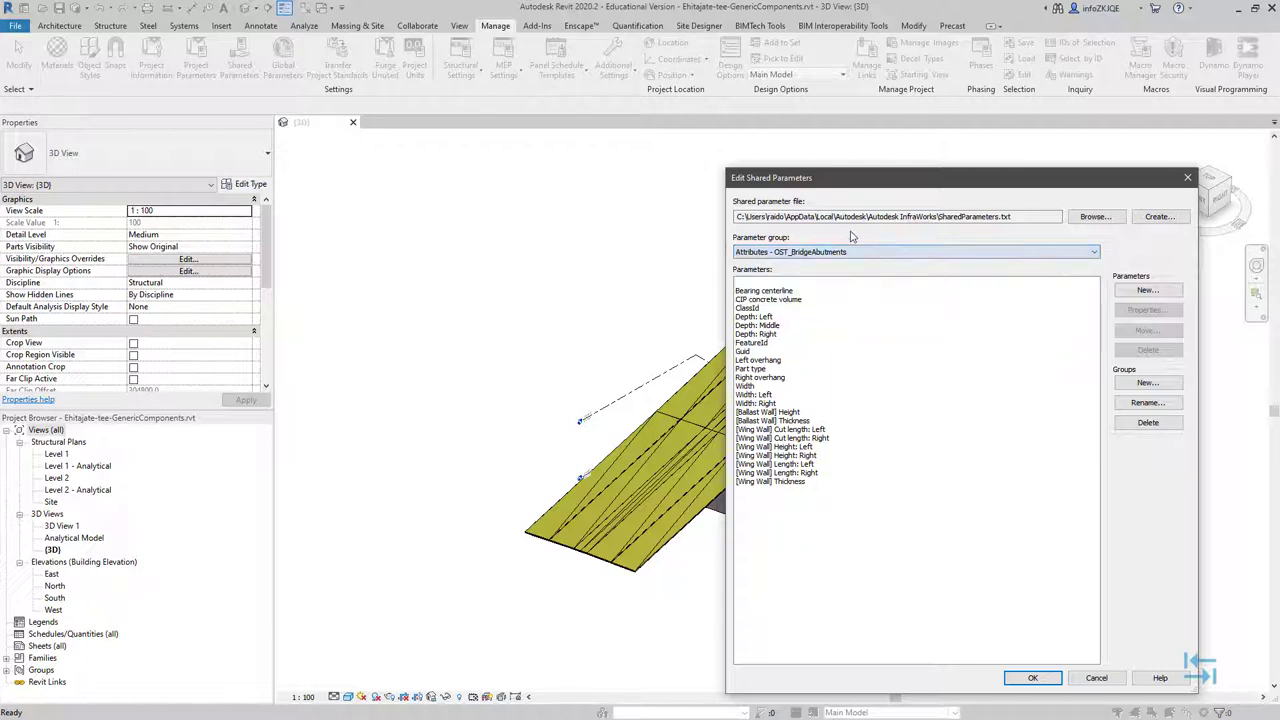
pyautogui.click(1147, 384)
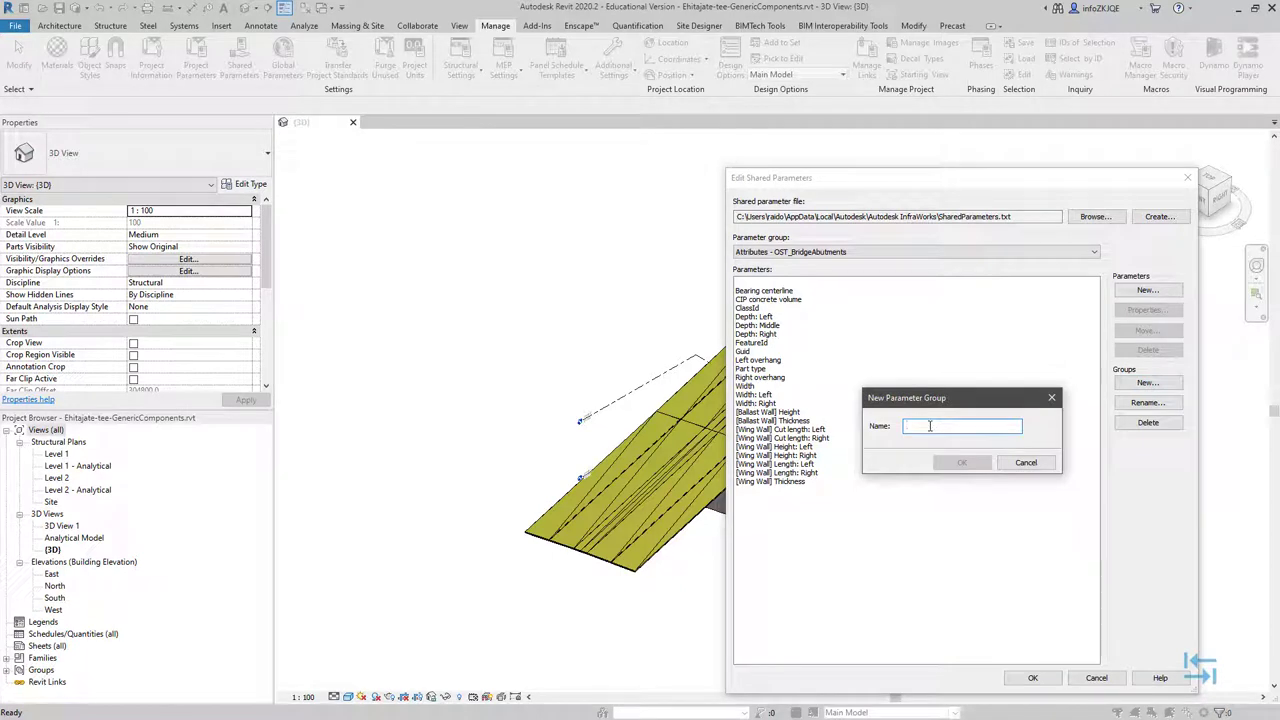
pyautogui.write('IFC')
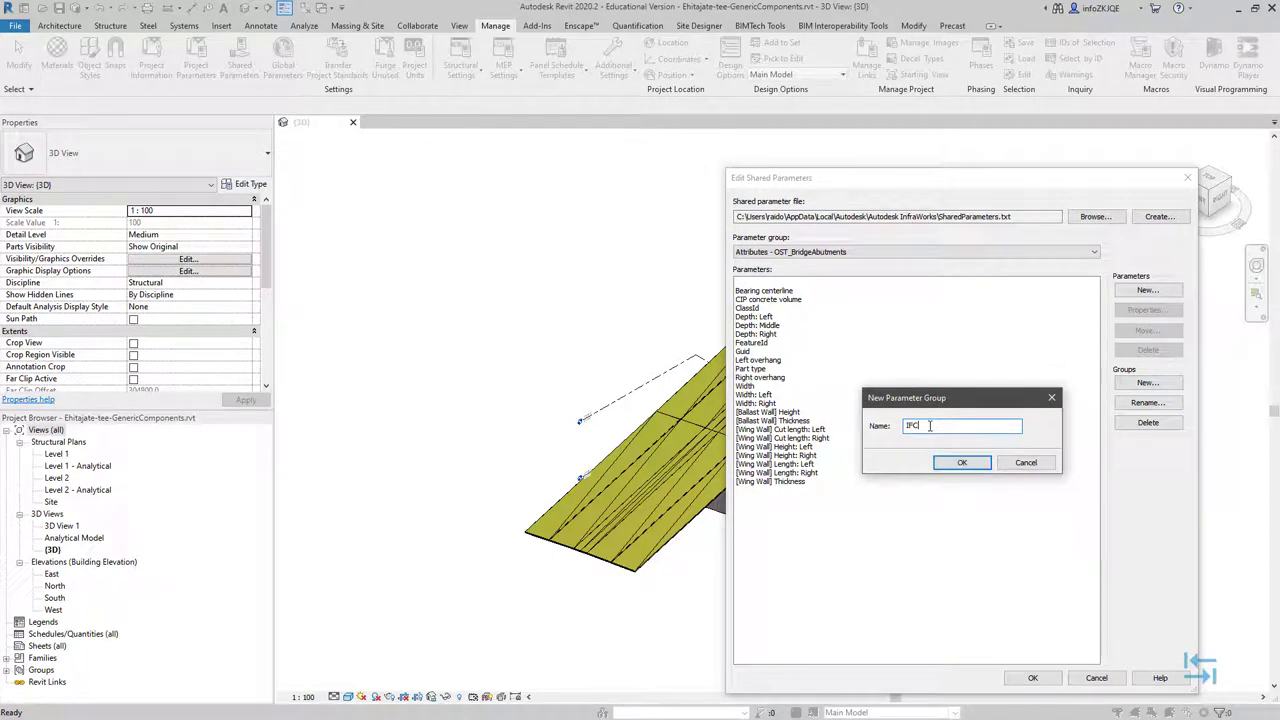
pyautogui.click(948, 462)
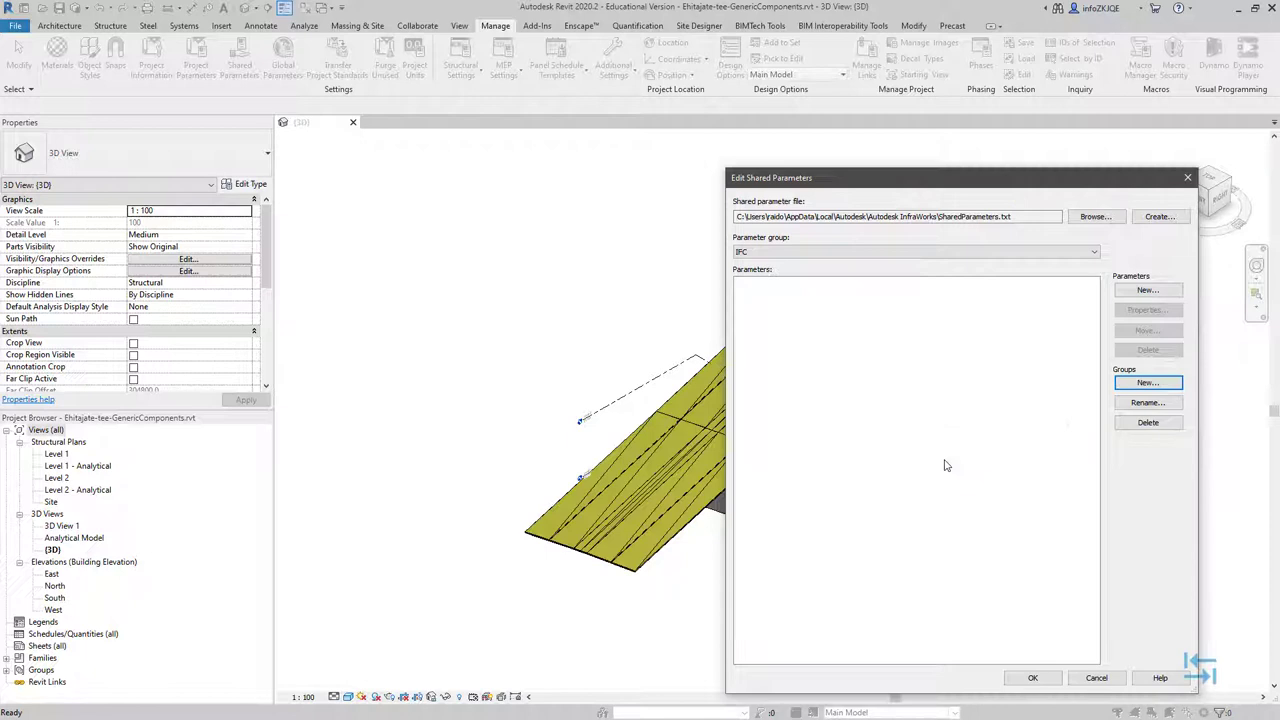
# Step: Add a Text parameter named IFCExportAs to the IFC group and close the editor
pyautogui.click(1146, 291)
pyautogui.write('IFCExport')
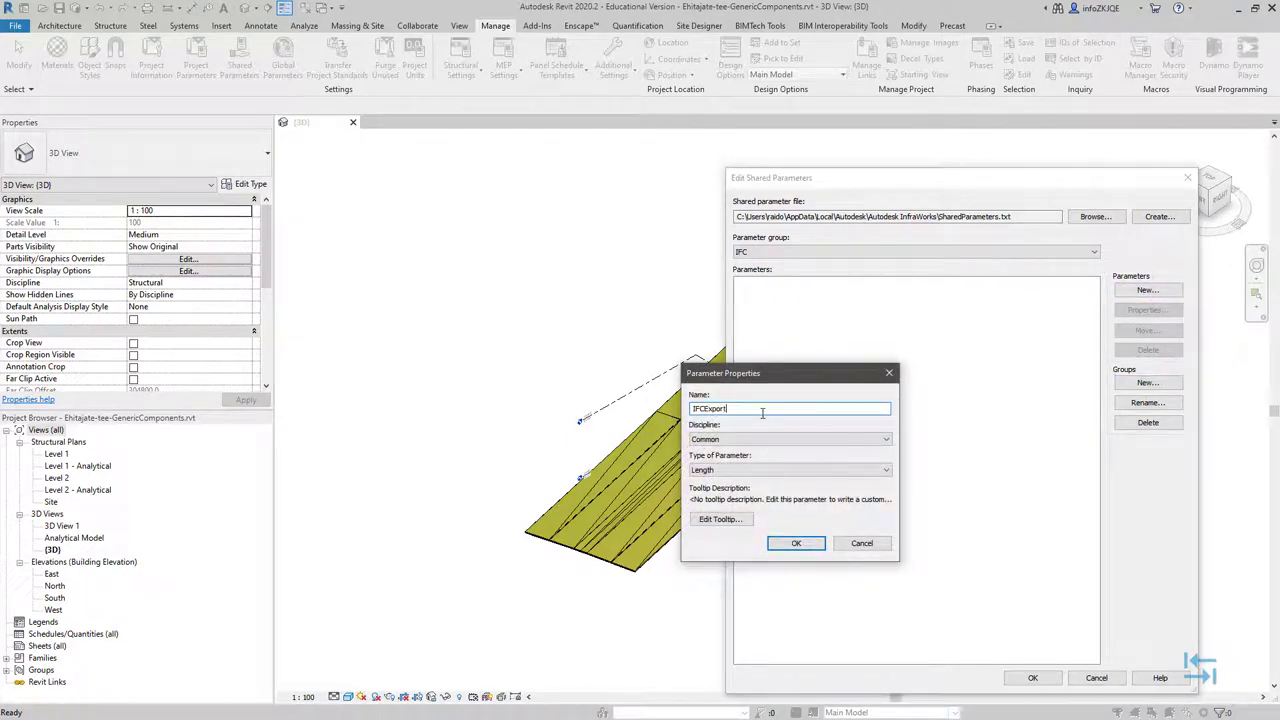
pyautogui.write('s')
pyautogui.click(707, 471)
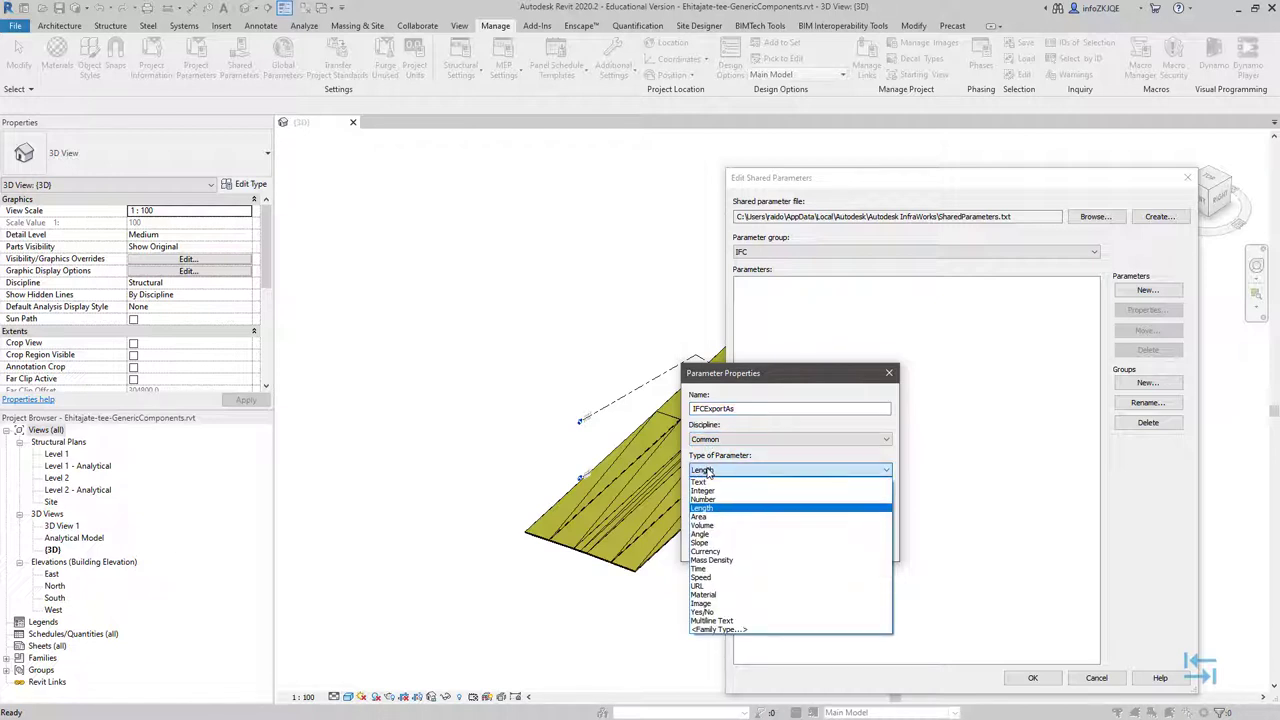
pyautogui.click(698, 482)
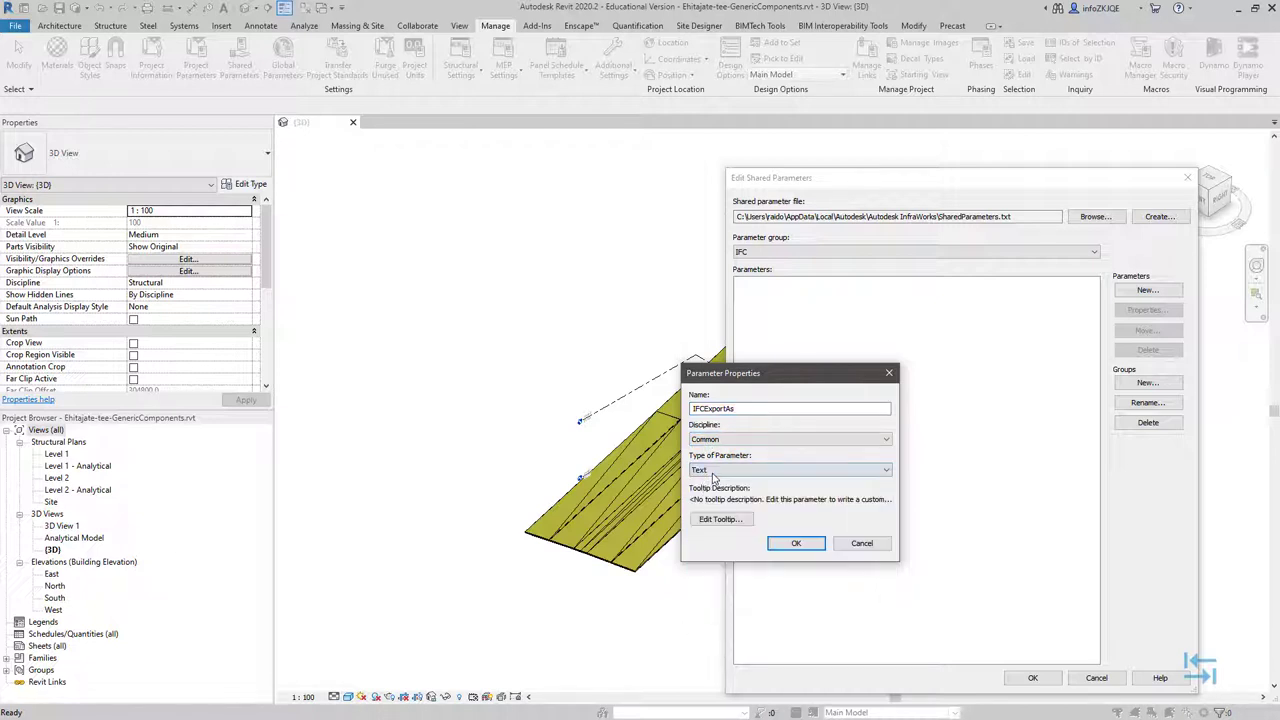
pyautogui.click(794, 545)
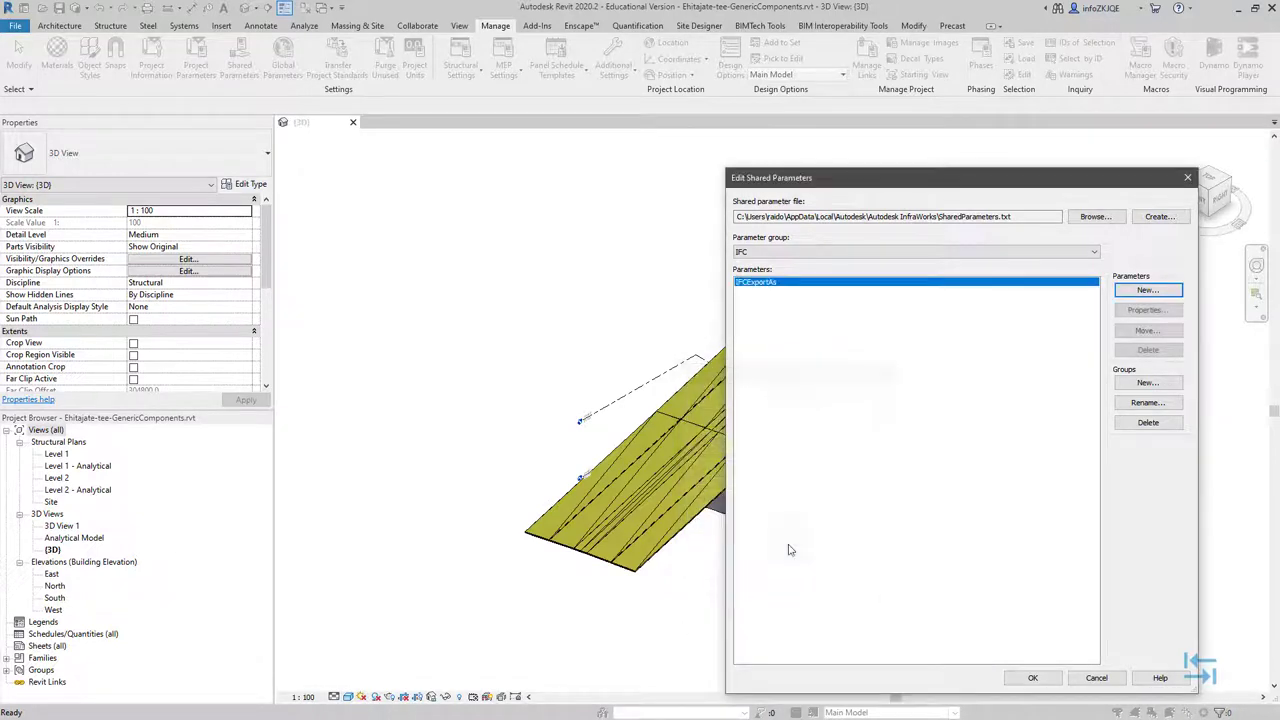
pyautogui.click(1030, 678)
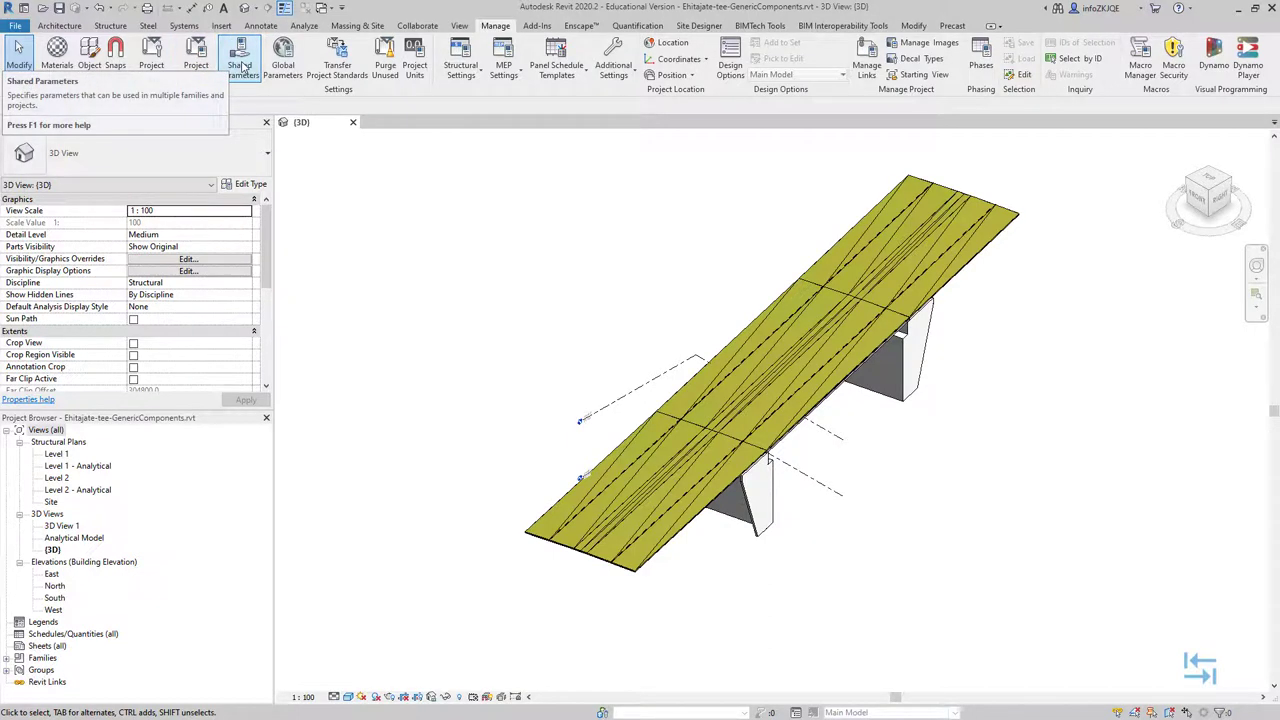
pyautogui.moveTo(240, 60)
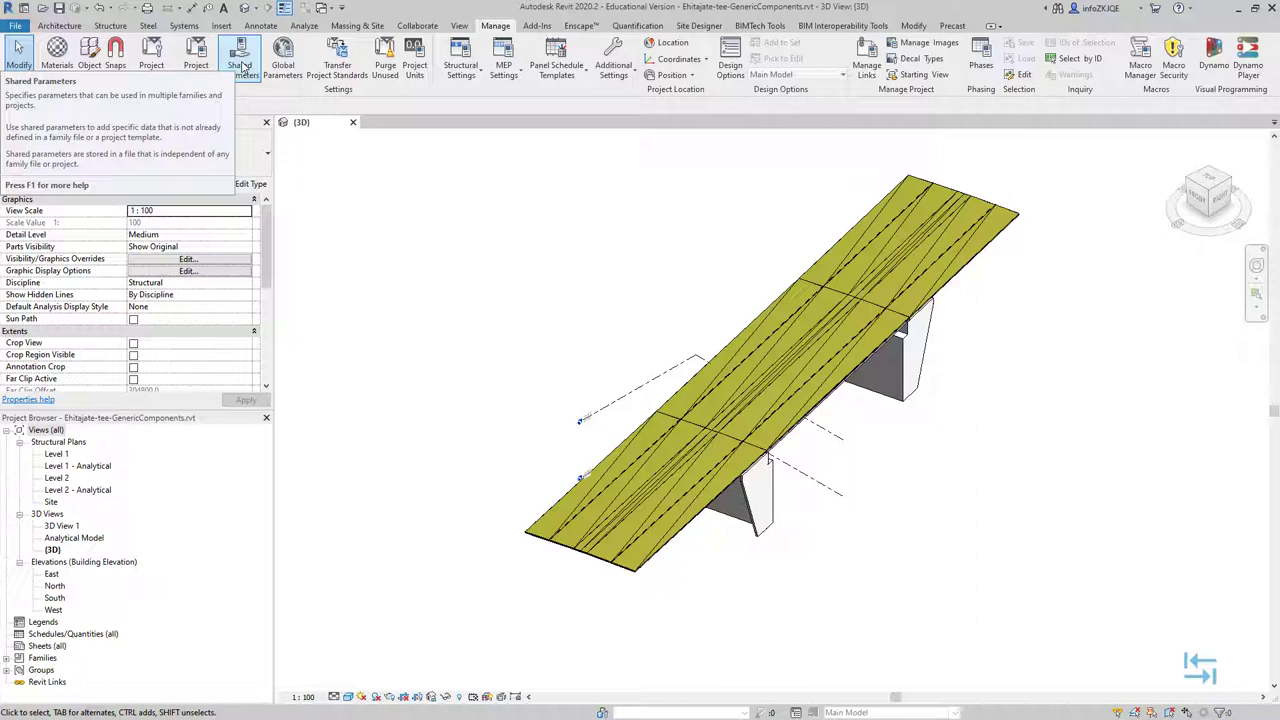
# Step: Add a shared project parameter, choosing IFCExportAs from the IFC group
pyautogui.click(197, 66)
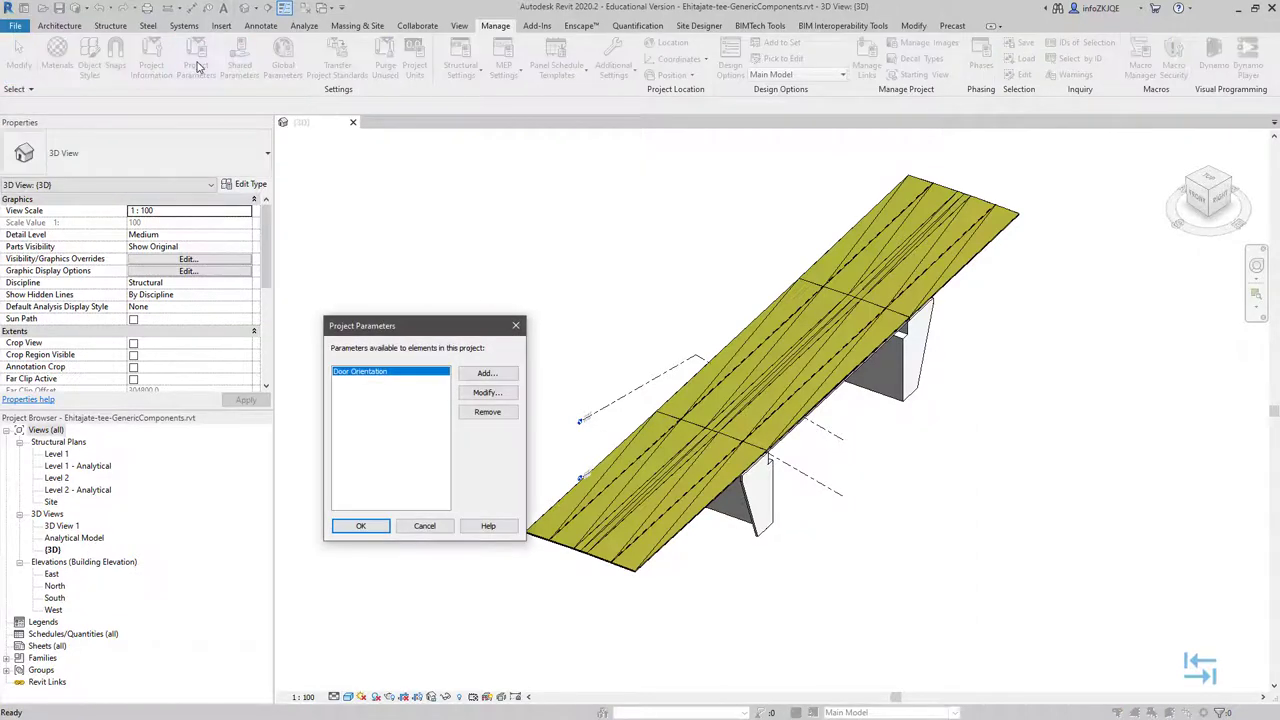
pyautogui.click(487, 373)
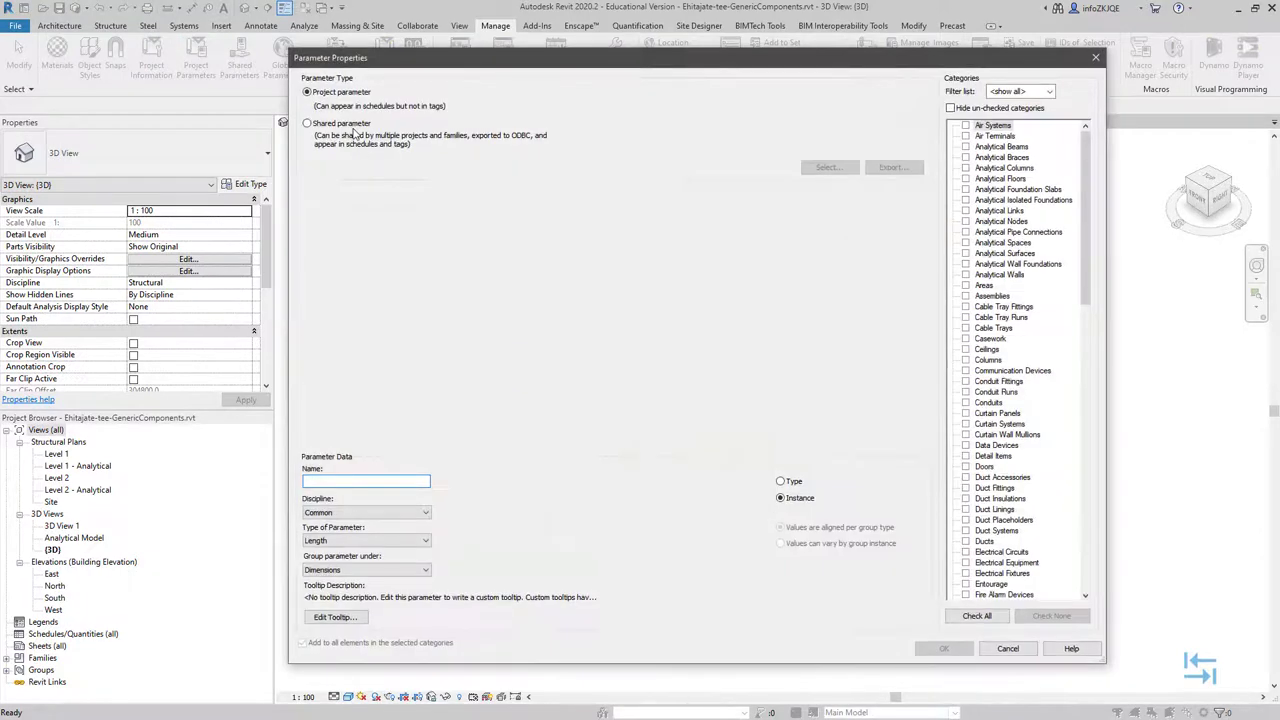
pyautogui.click(354, 133)
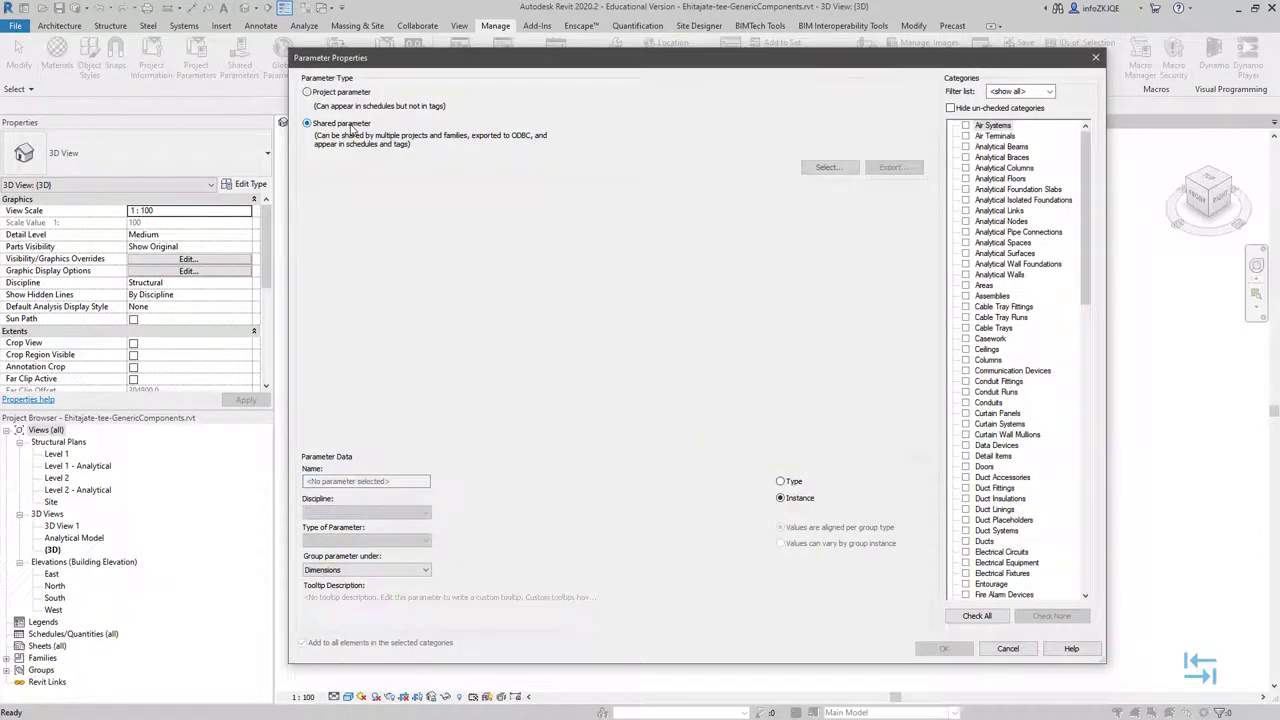
pyautogui.click(828, 167)
pyautogui.click(665, 290)
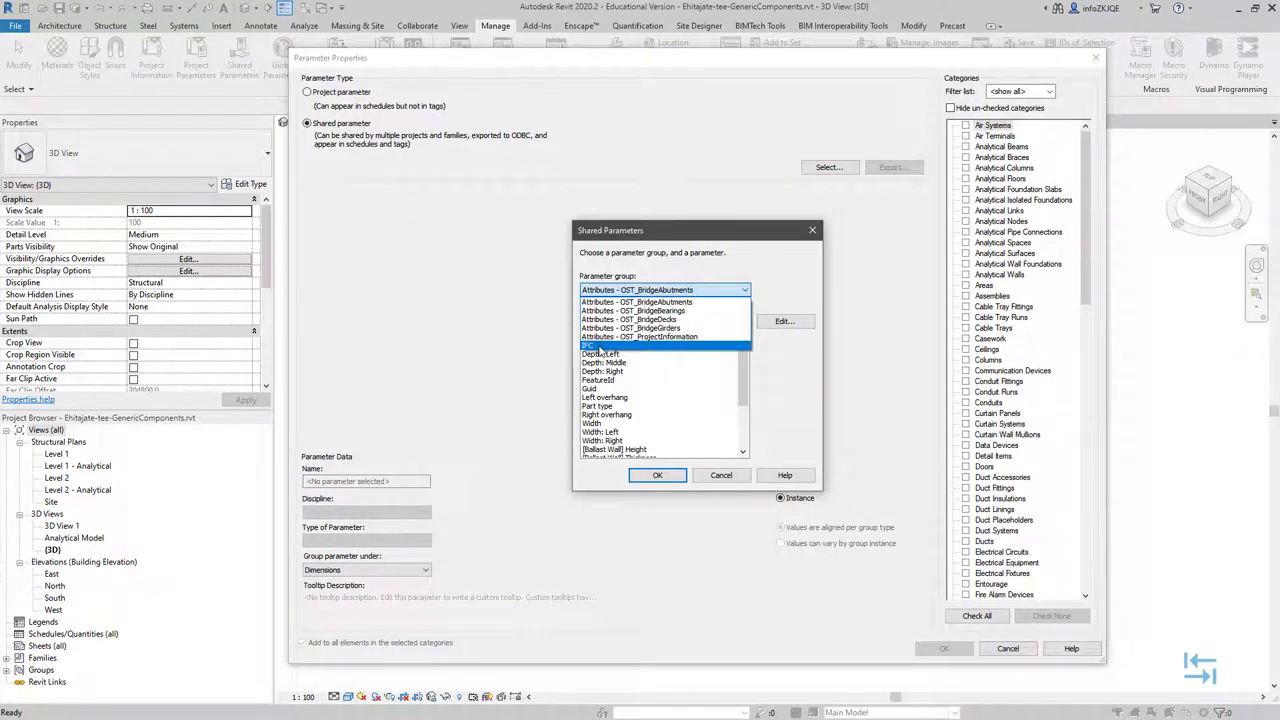
pyautogui.click(600, 351)
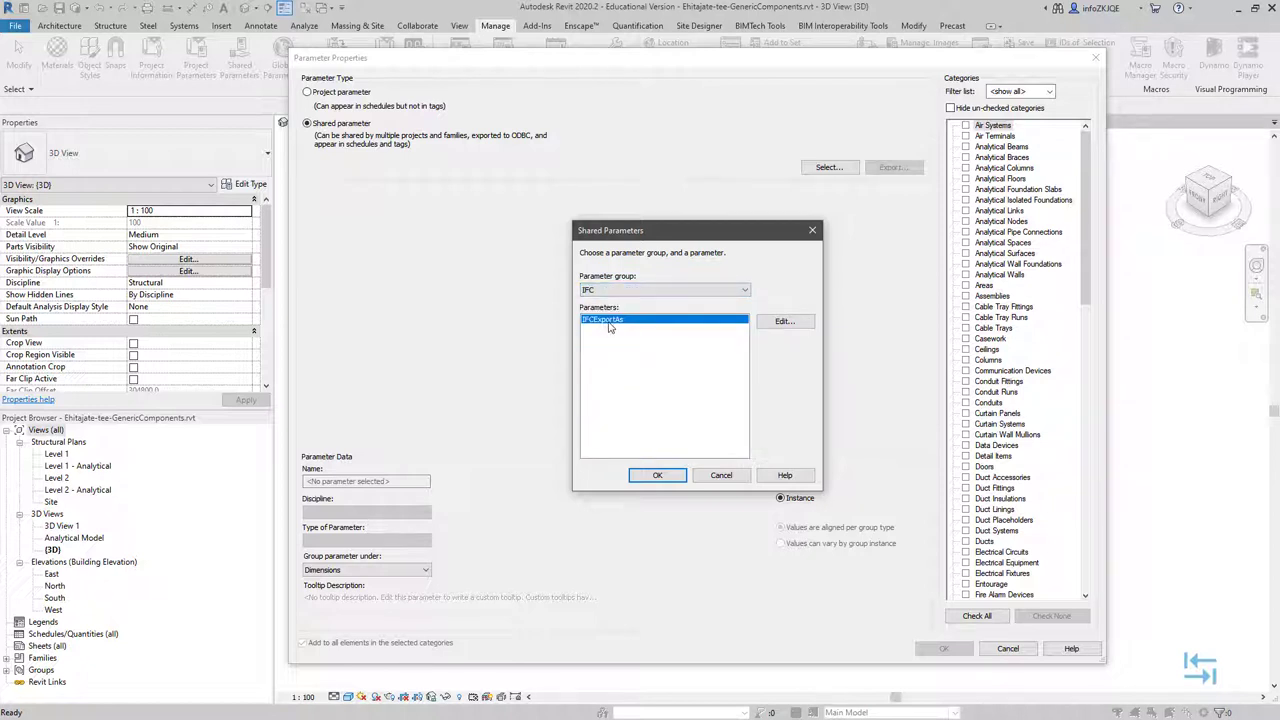
pyautogui.click(657, 475)
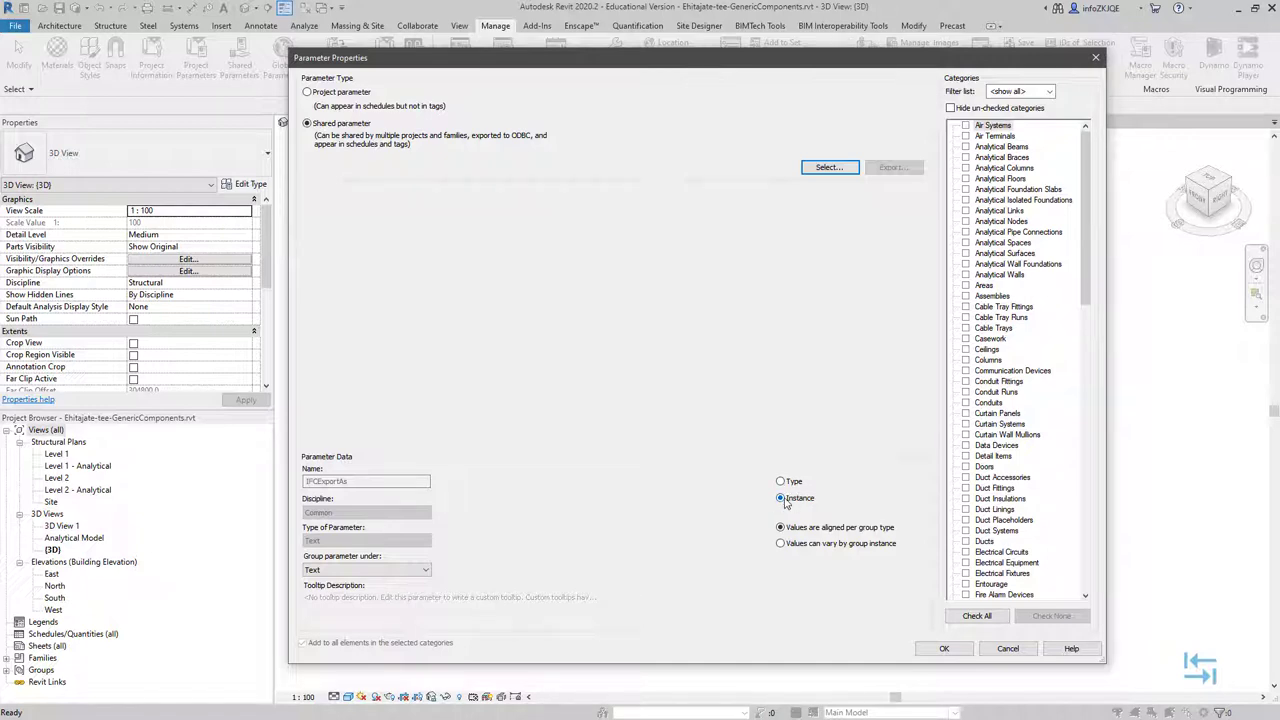
# Step: Apply IFCExportAs to Generic Models, with values varying by group instance, and confirm
pyautogui.moveTo(1085, 277); pyautogui.dragTo(1093, 379)
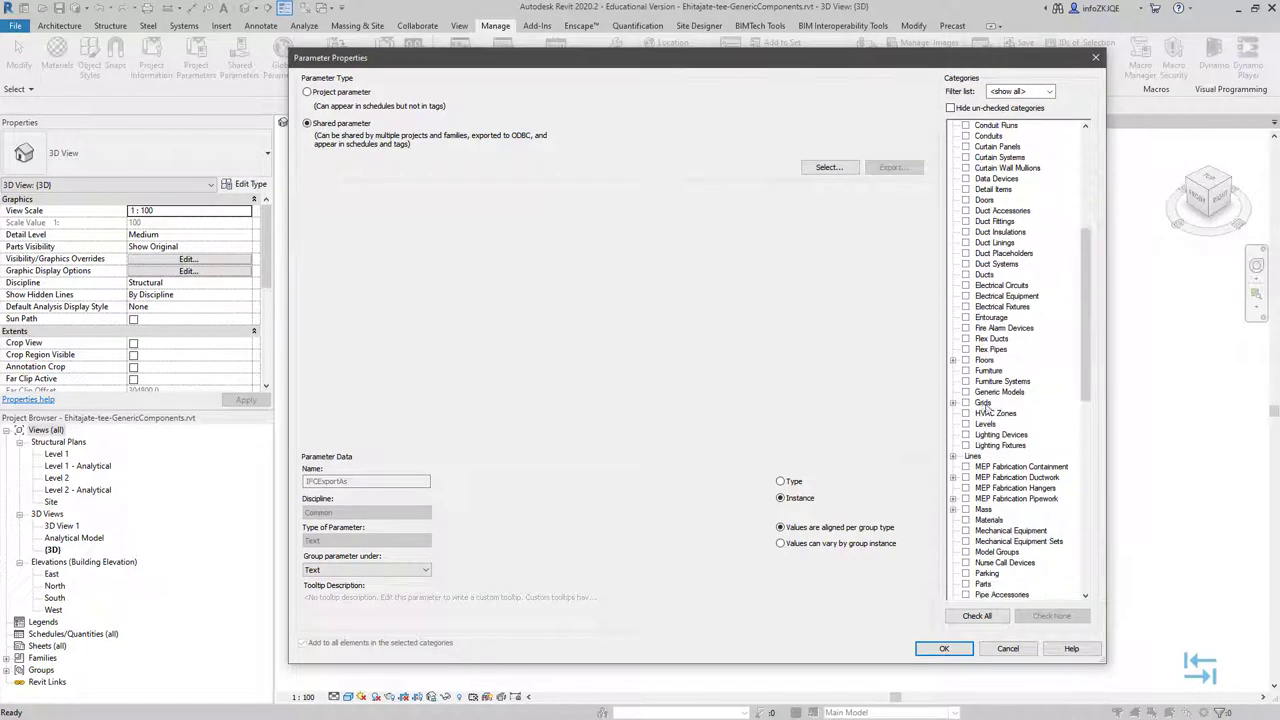
pyautogui.click(965, 393)
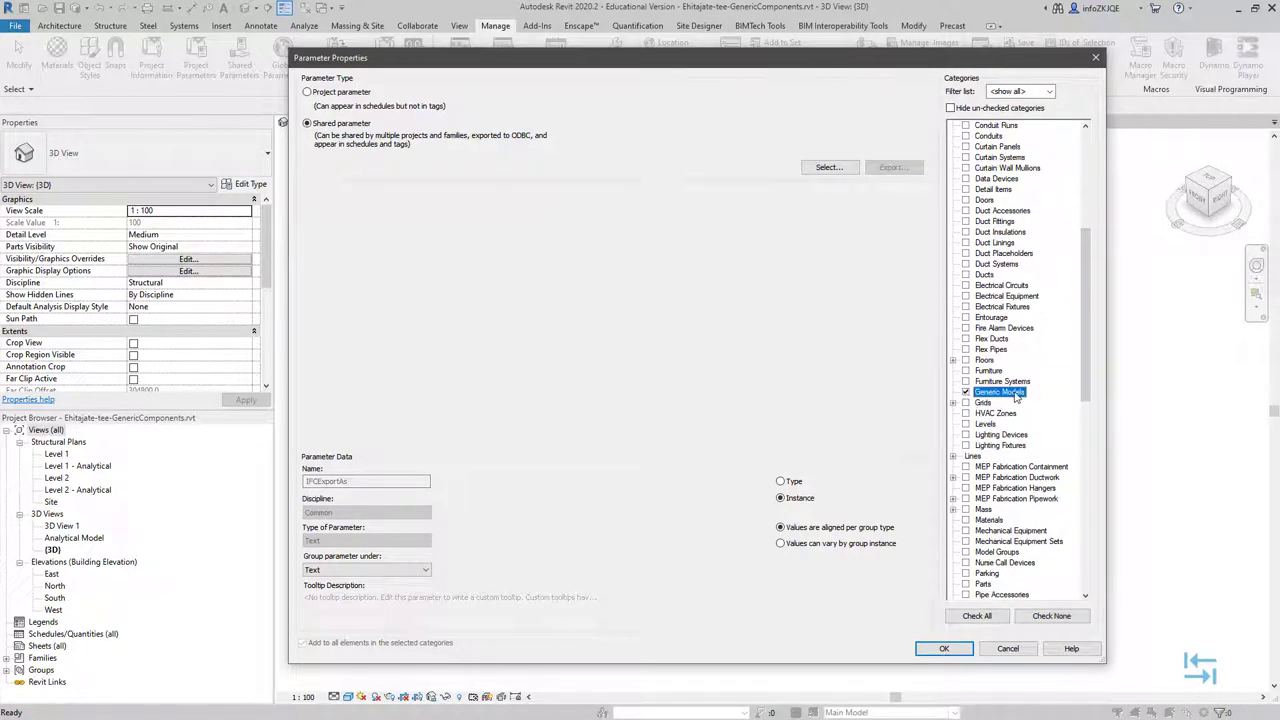
pyautogui.scroll(-4, 1017, 397)
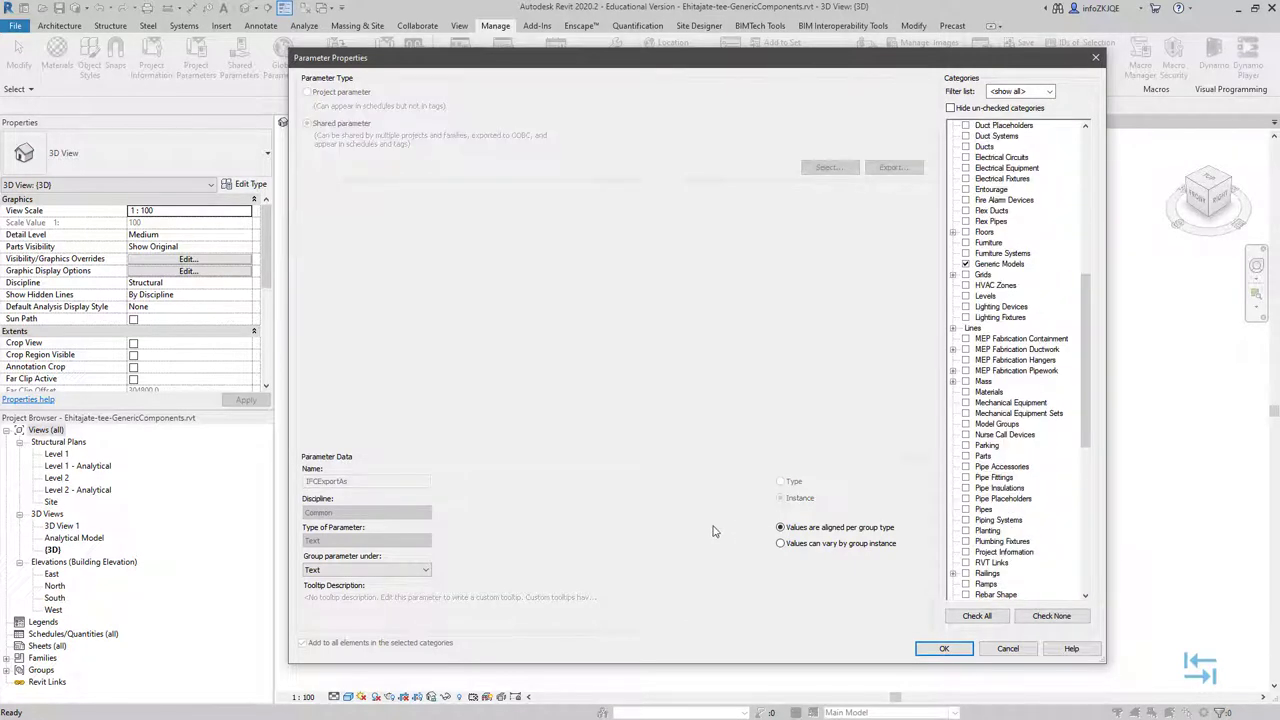
pyautogui.click(843, 545)
pyautogui.click(943, 648)
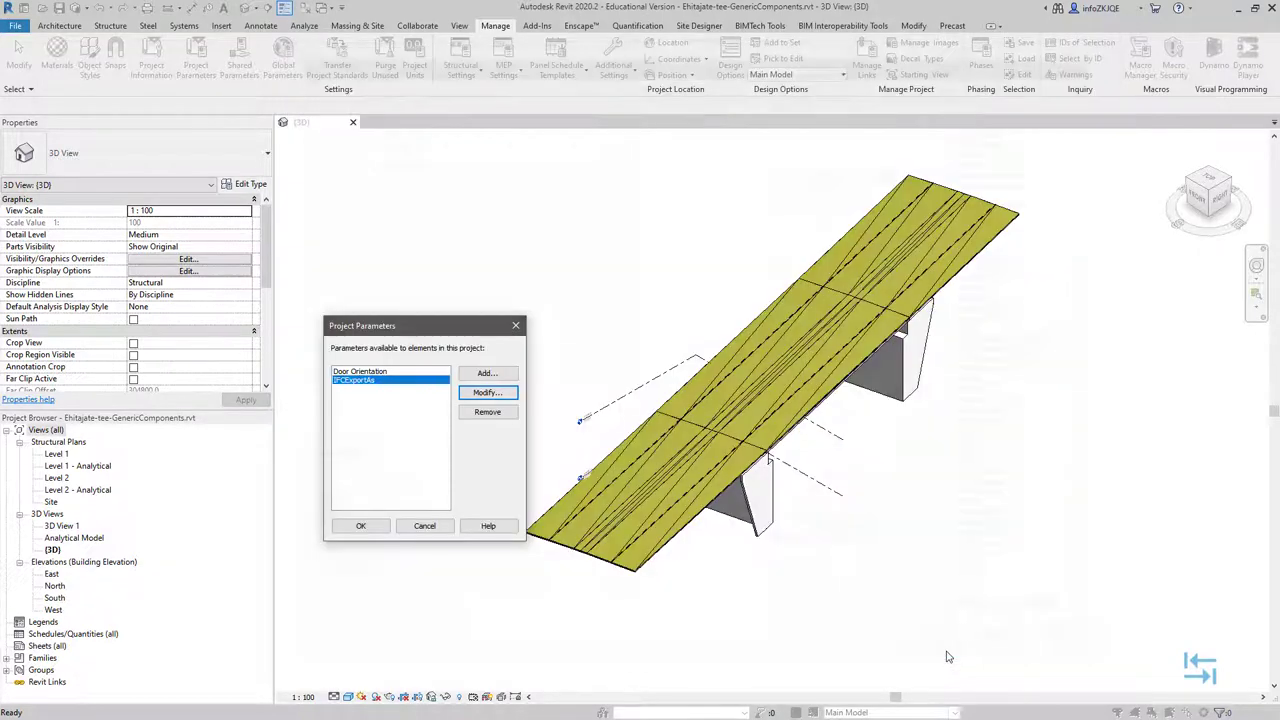
pyautogui.click(368, 524)
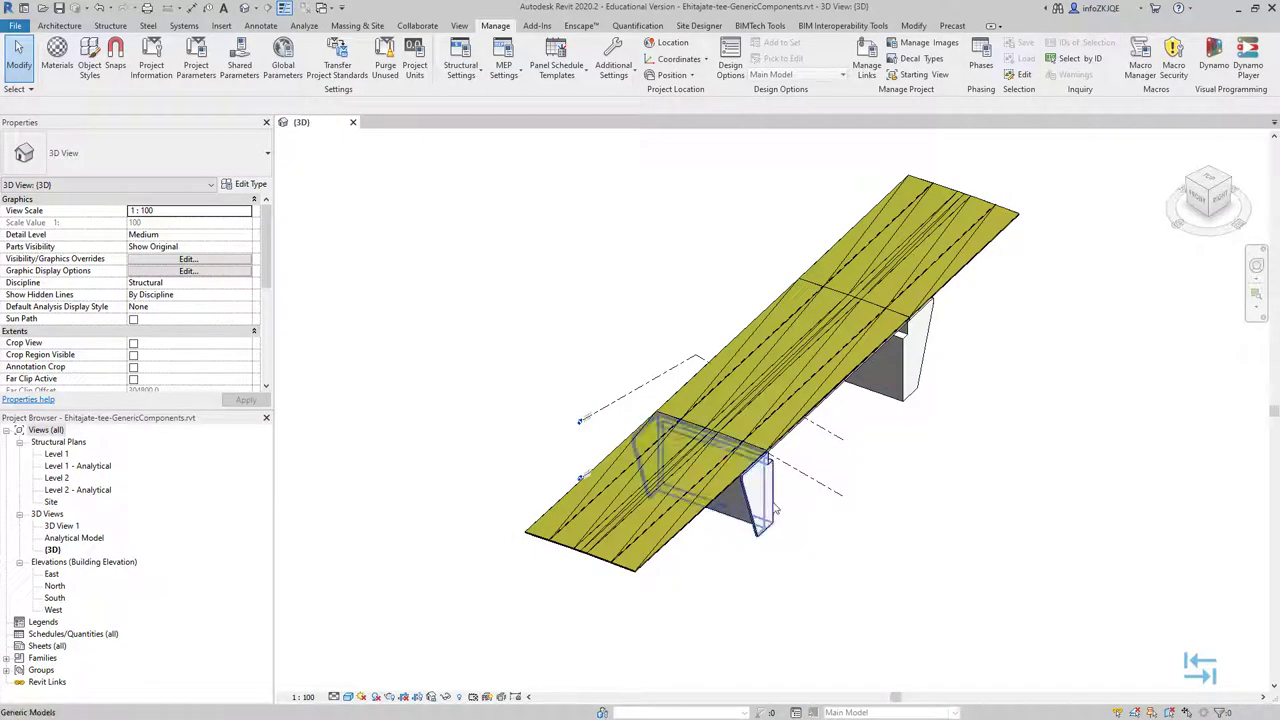
# Step: Set the front bridge support's IFCExportAs value to IfcFooting
pyautogui.click(734, 526)
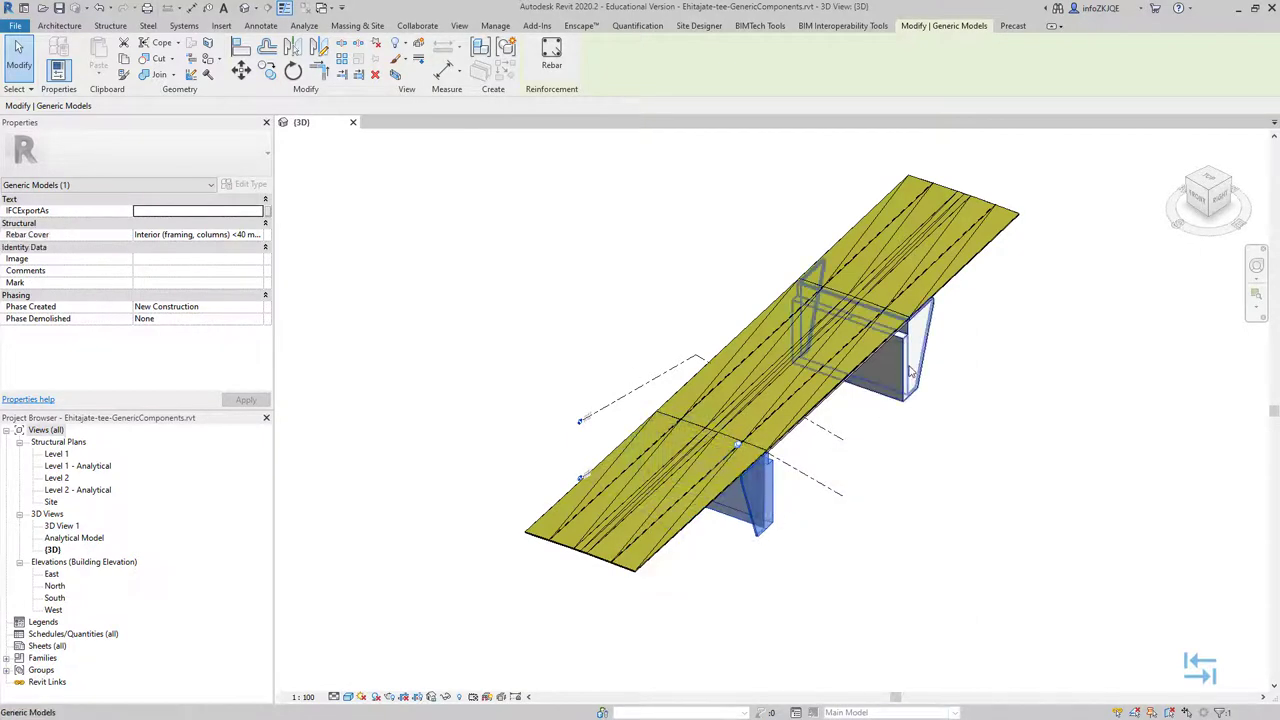
pyautogui.click(172, 210)
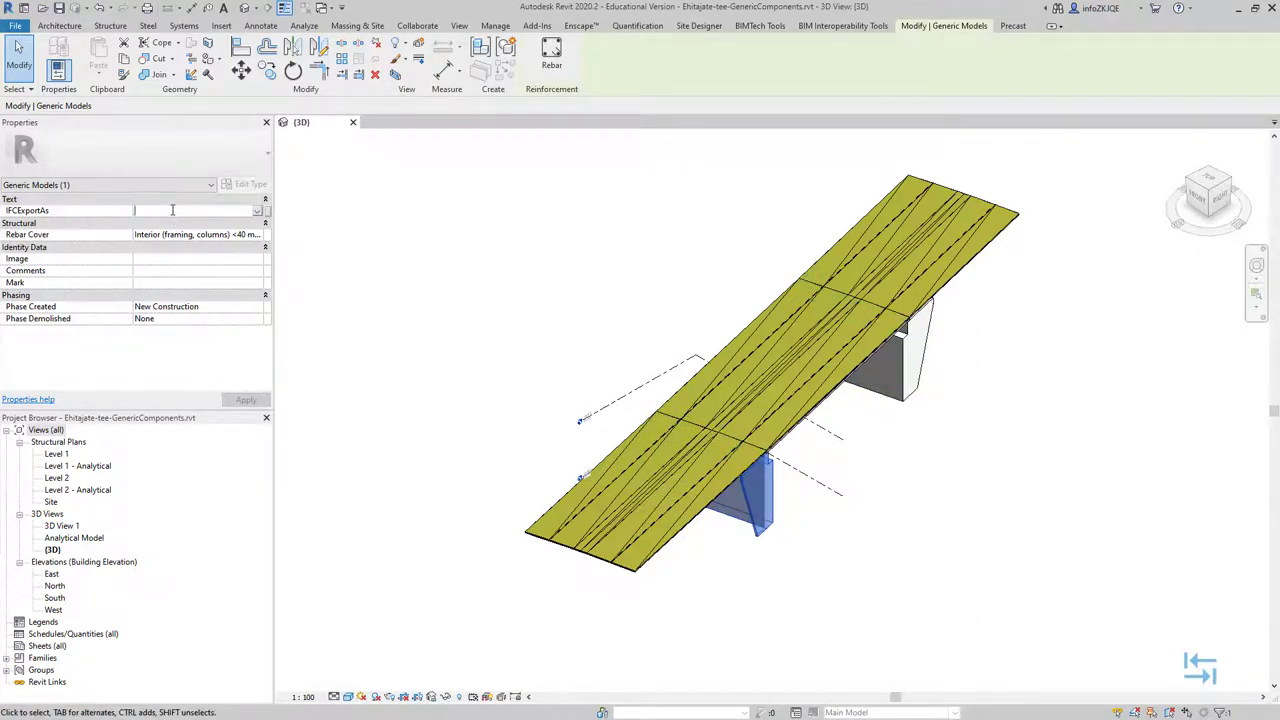
pyautogui.write('IfcFooting')
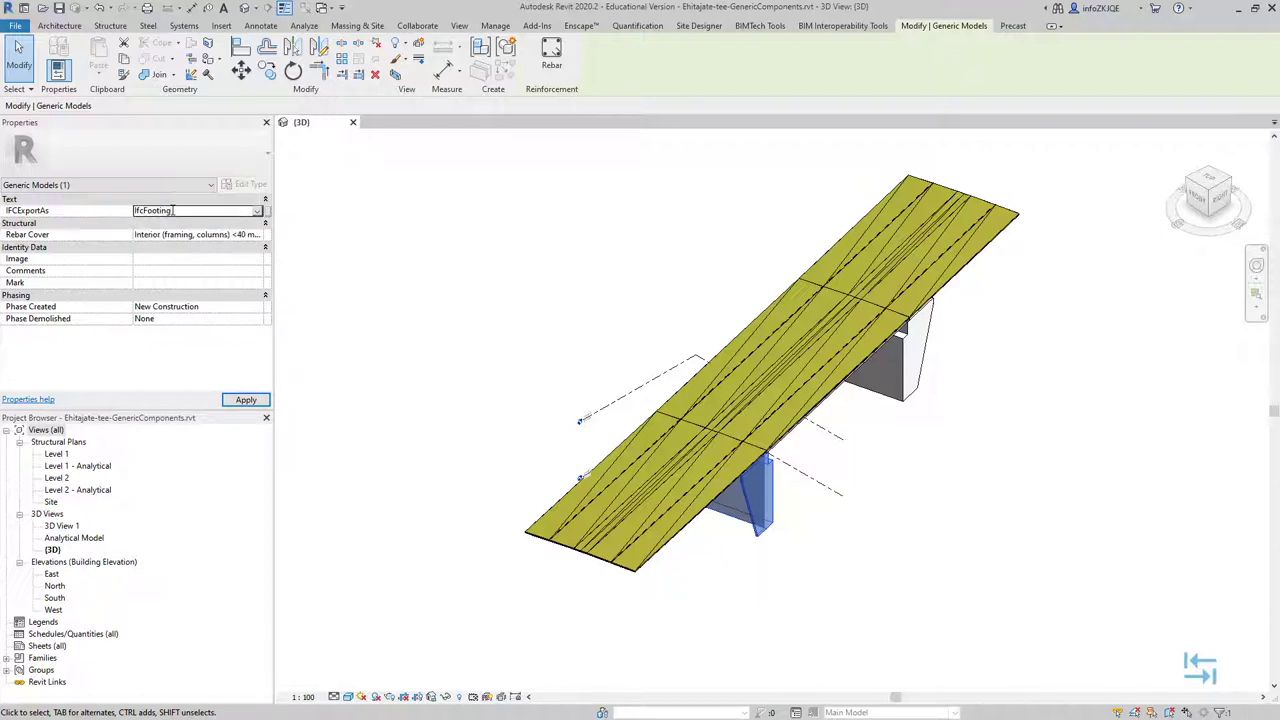
pyautogui.click(246, 399)
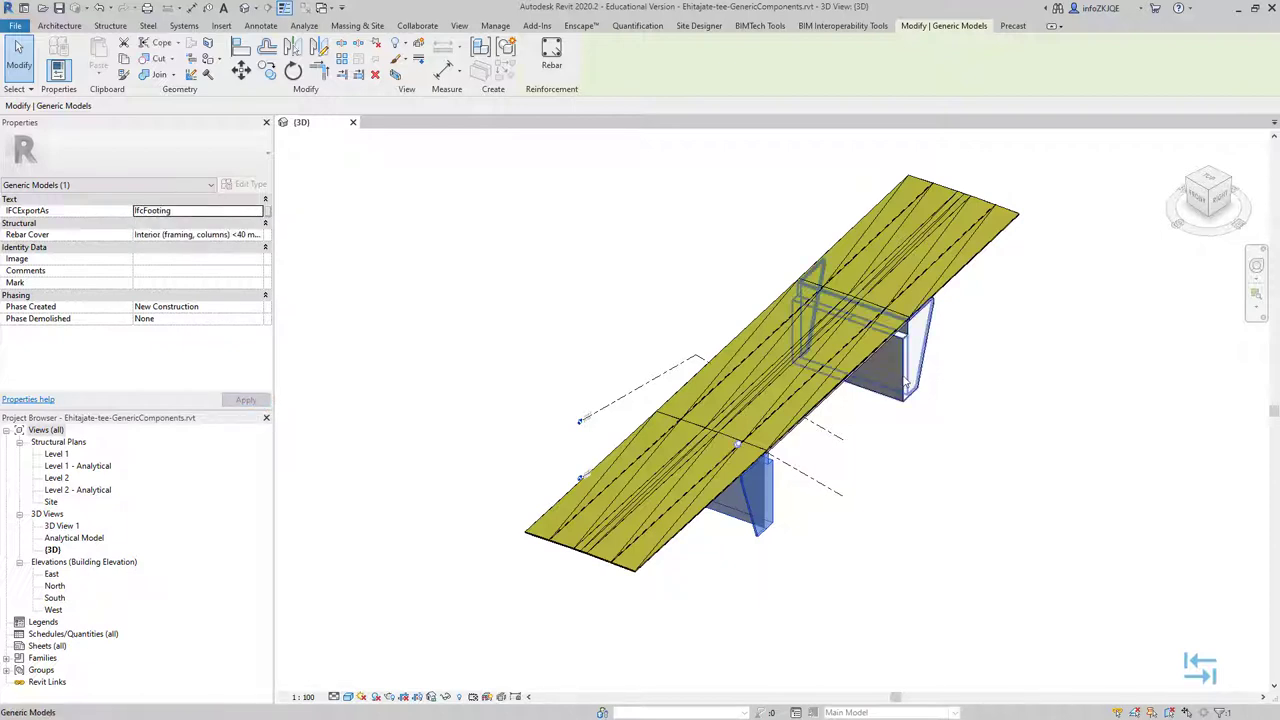
# Step: Set the right support's IFCExportAs to IfcFooting and recheck the front support
pyautogui.click(905, 350)
pyautogui.click(165, 211)
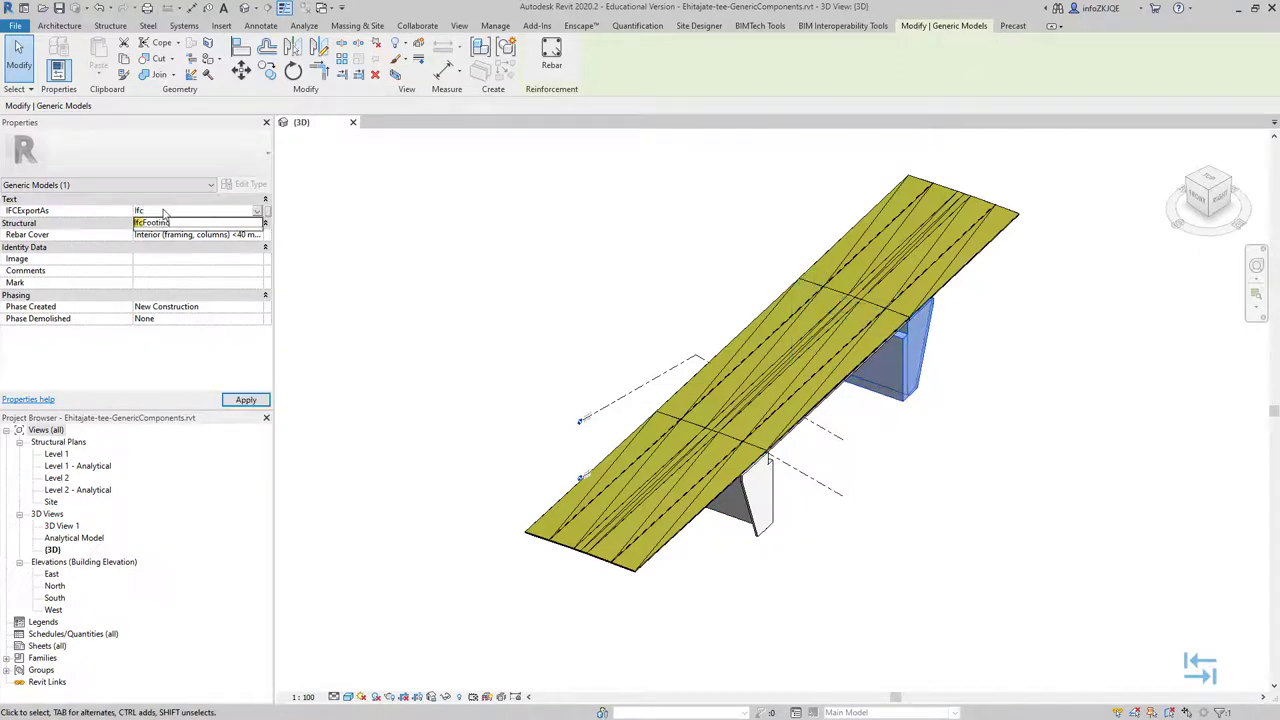
pyautogui.write('IfcFooting')
pyautogui.click(246, 400)
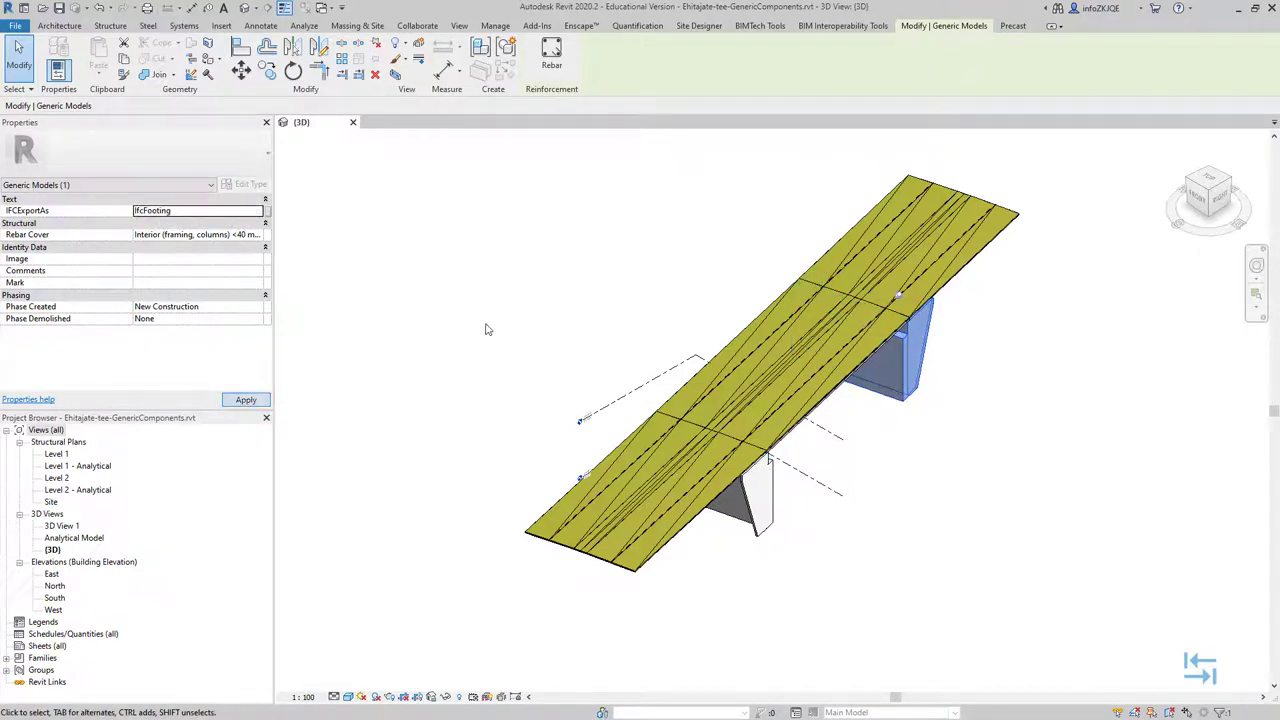
pyautogui.click(486, 329)
pyautogui.click(752, 508)
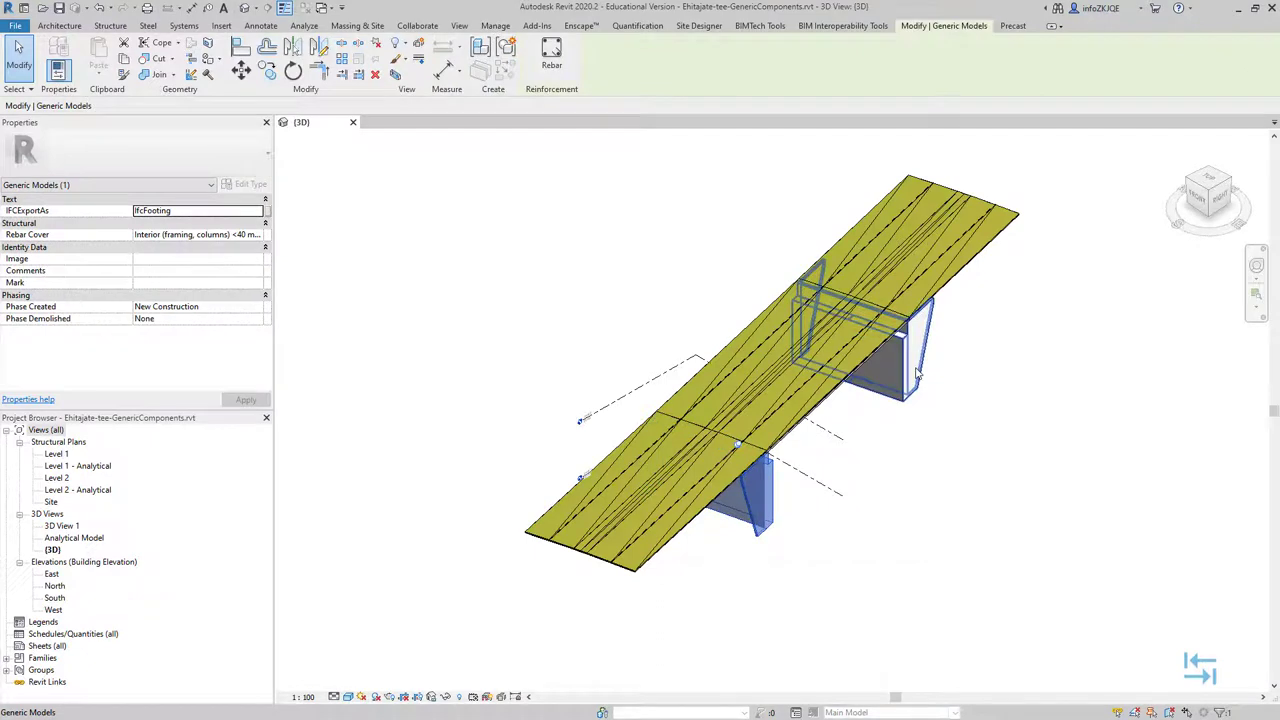
pyautogui.click(1084, 339)
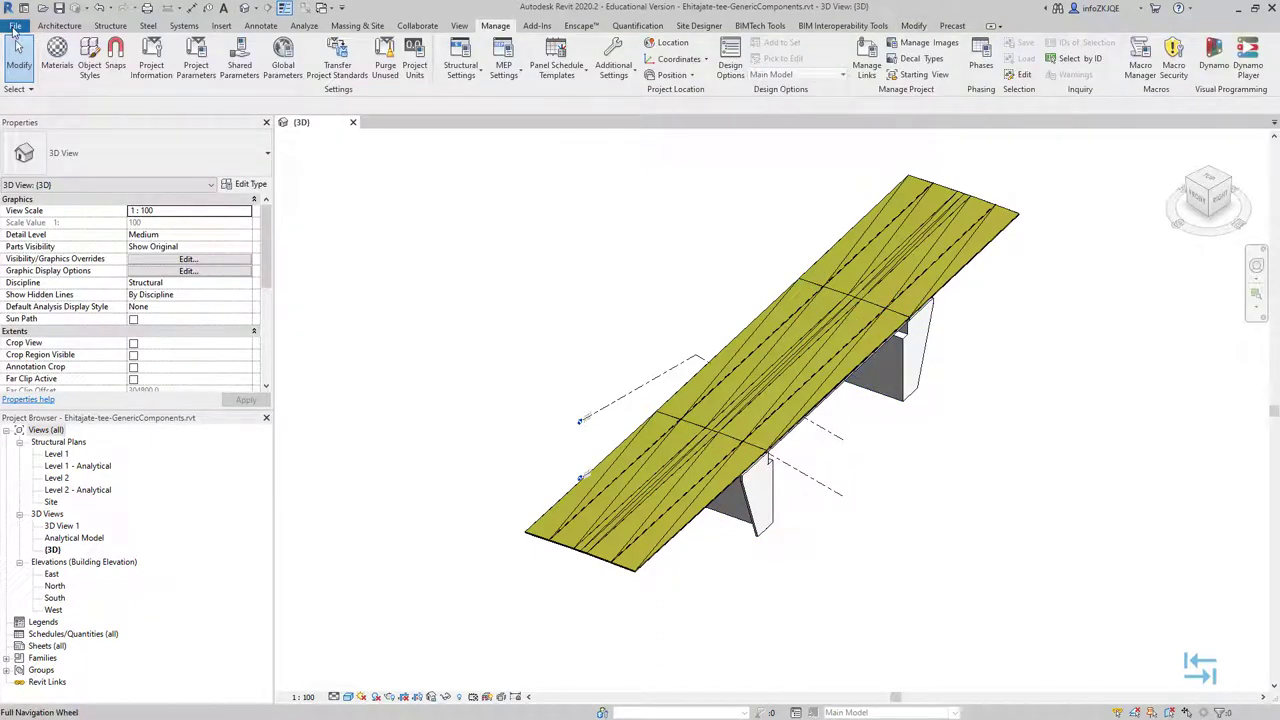
# Step: Start an IFC export and add IFCExportAs to the GenericComponents file name
pyautogui.click(14, 27)
pyautogui.moveTo(192, 285)
pyautogui.scroll(-1, 192, 285)
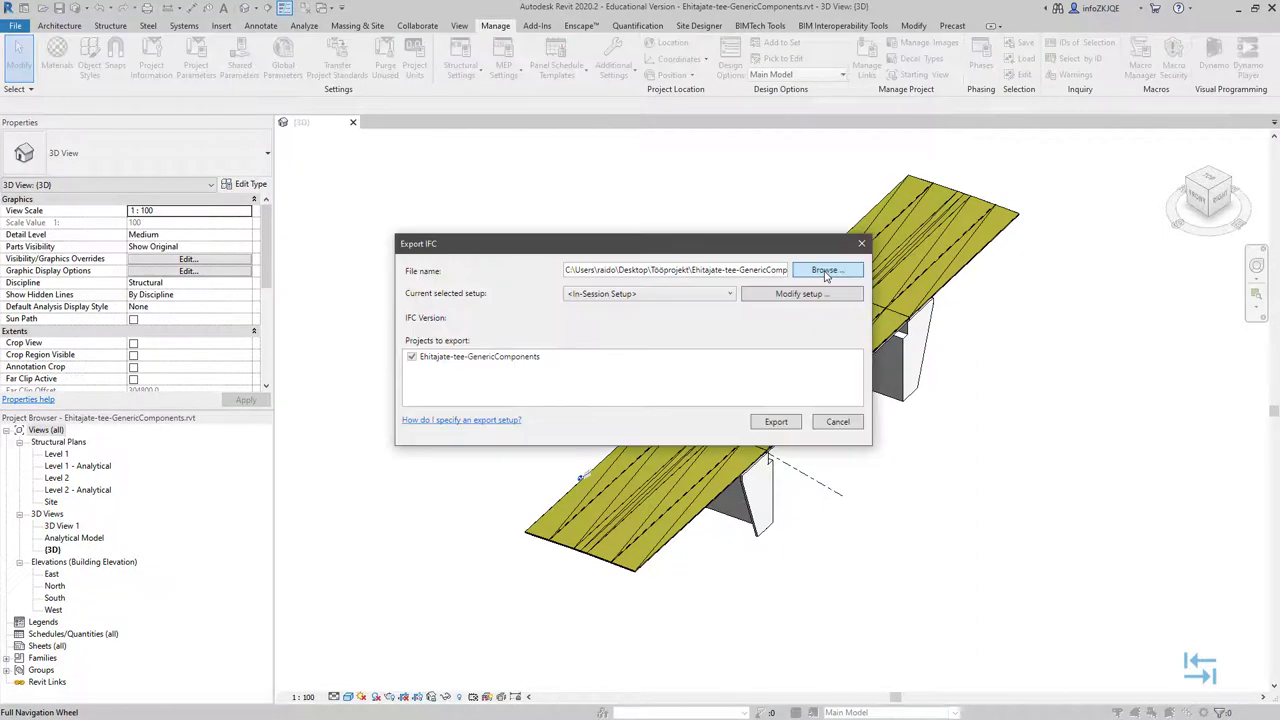
pyautogui.click(826, 268)
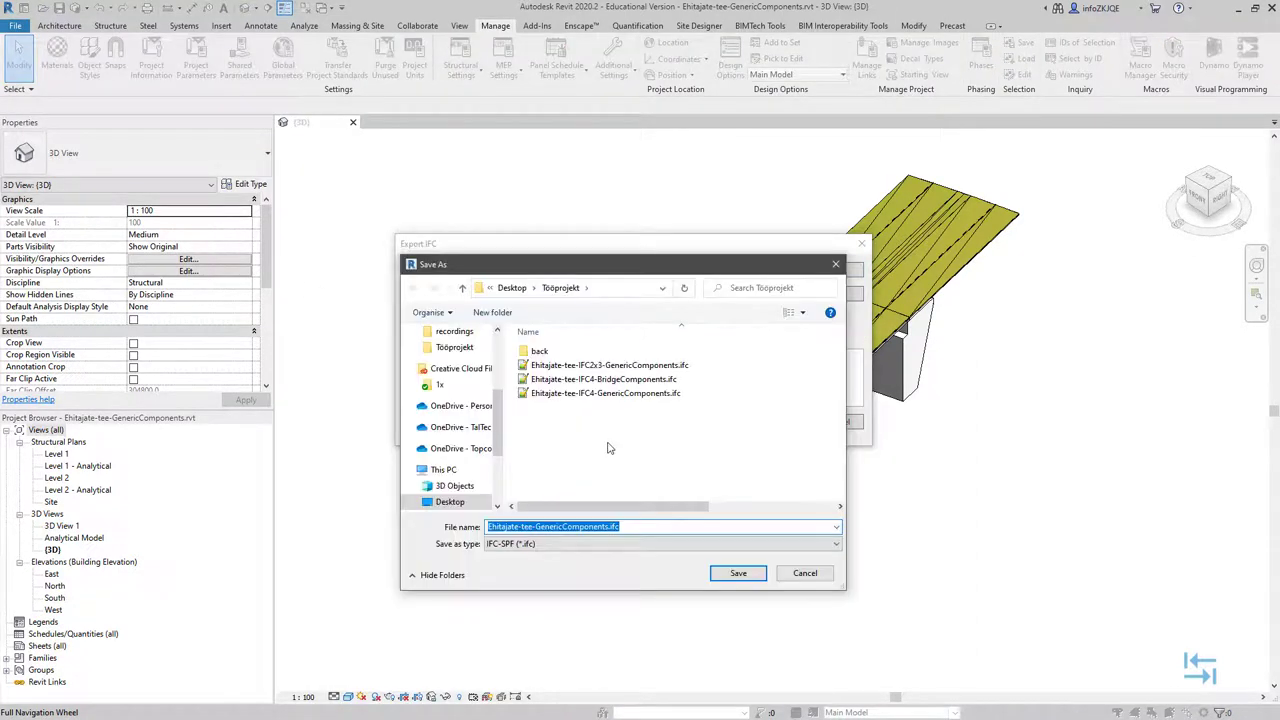
pyautogui.click(603, 366)
pyautogui.click(637, 528)
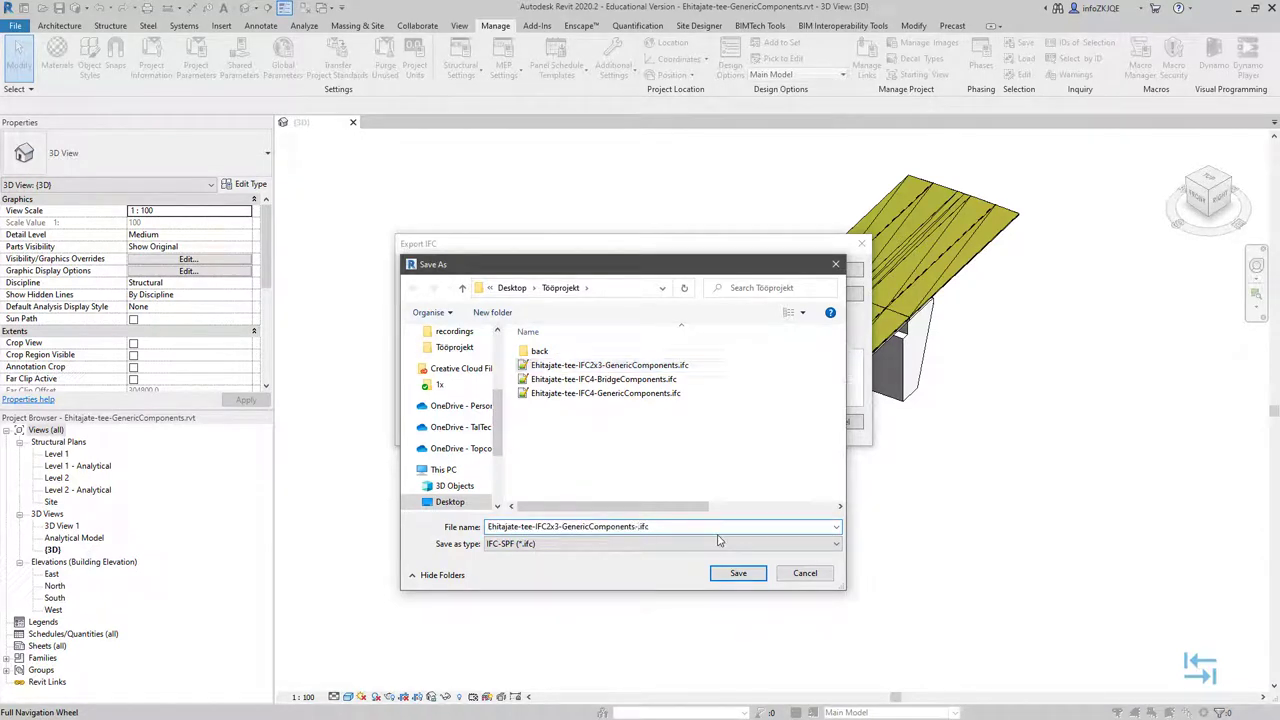
pyautogui.write('IFCExportA')
pyautogui.write('s')
pyautogui.click(735, 573)
# Step: Include Revit property sets in the export setup, run the export, and switch programs
pyautogui.click(815, 292)
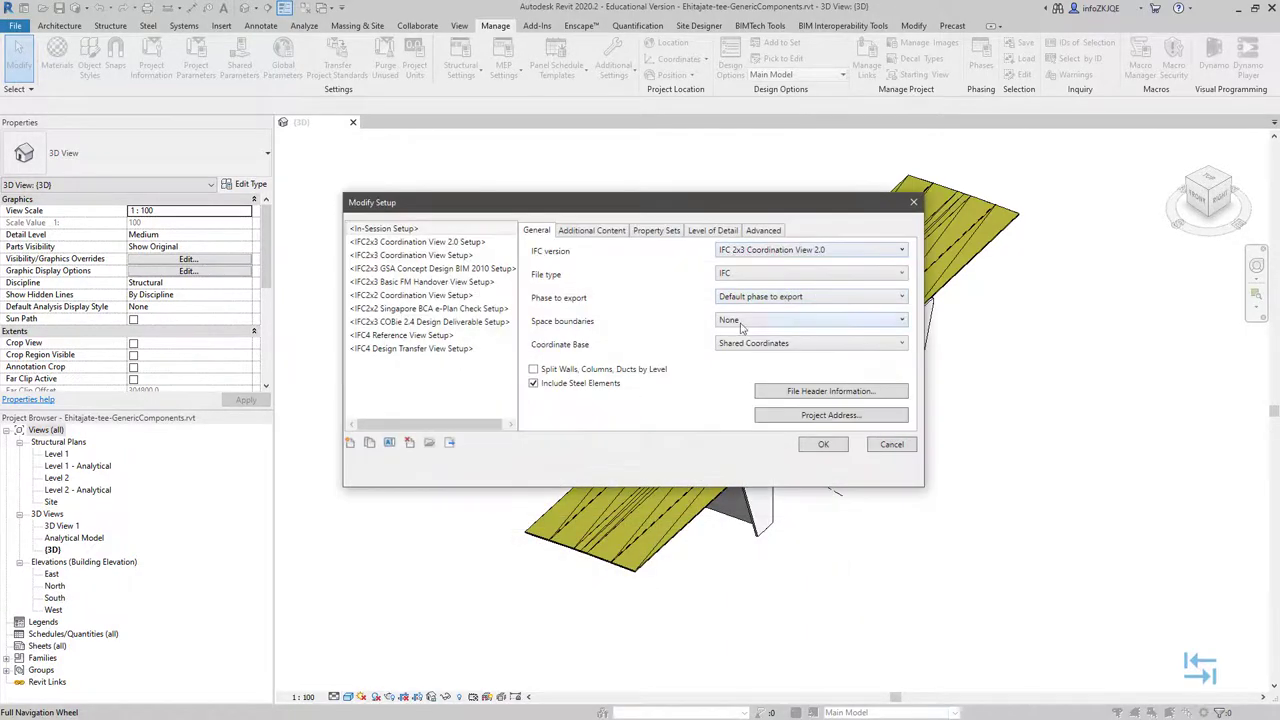
pyautogui.click(656, 230)
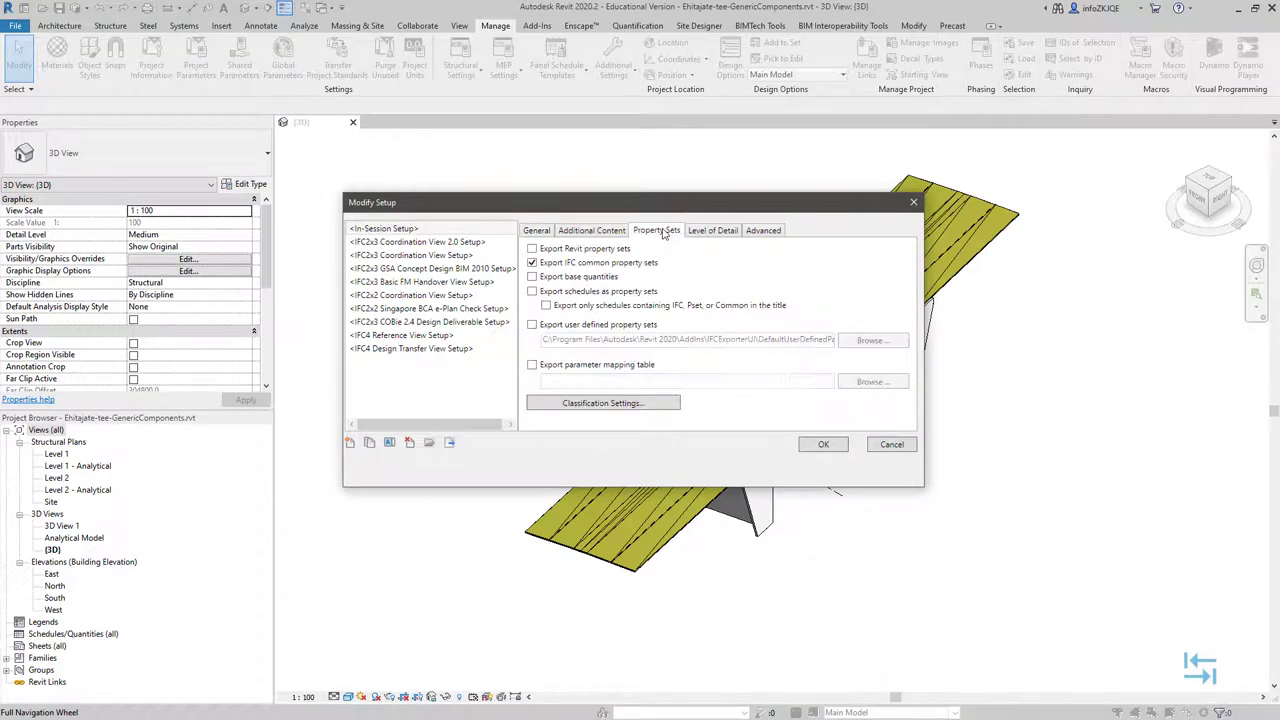
pyautogui.click(532, 248)
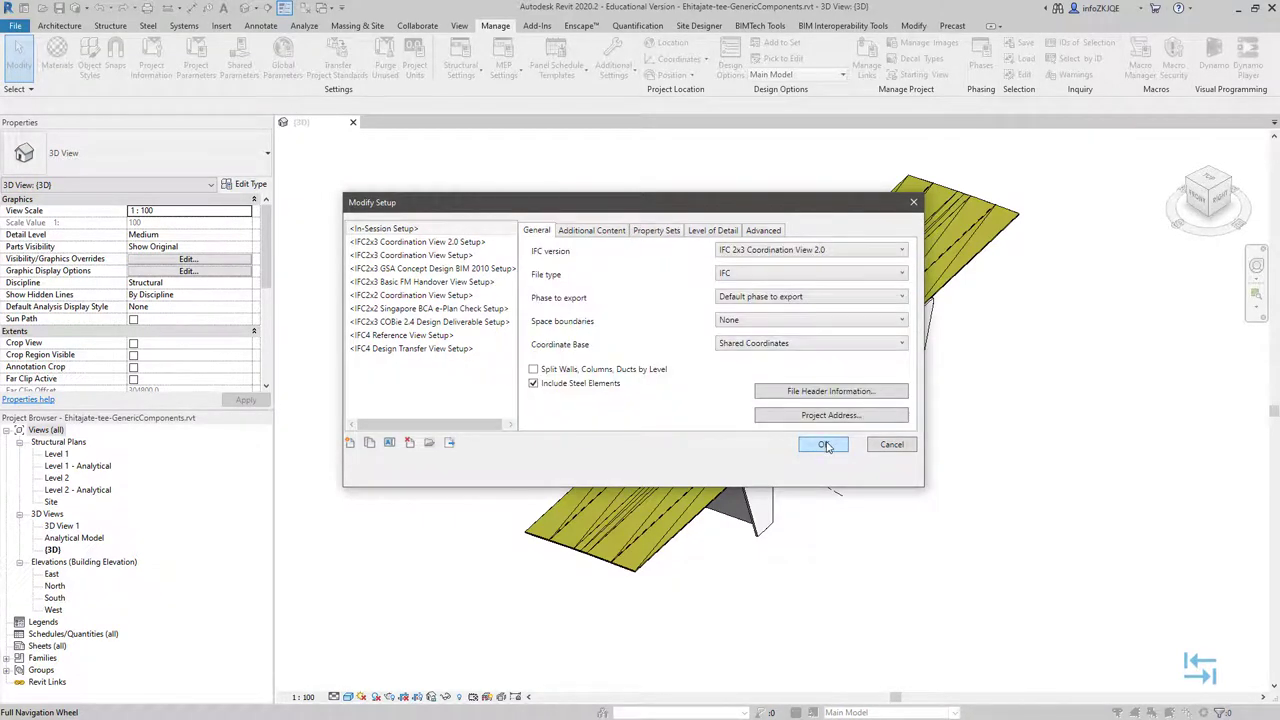
pyautogui.click(826, 446)
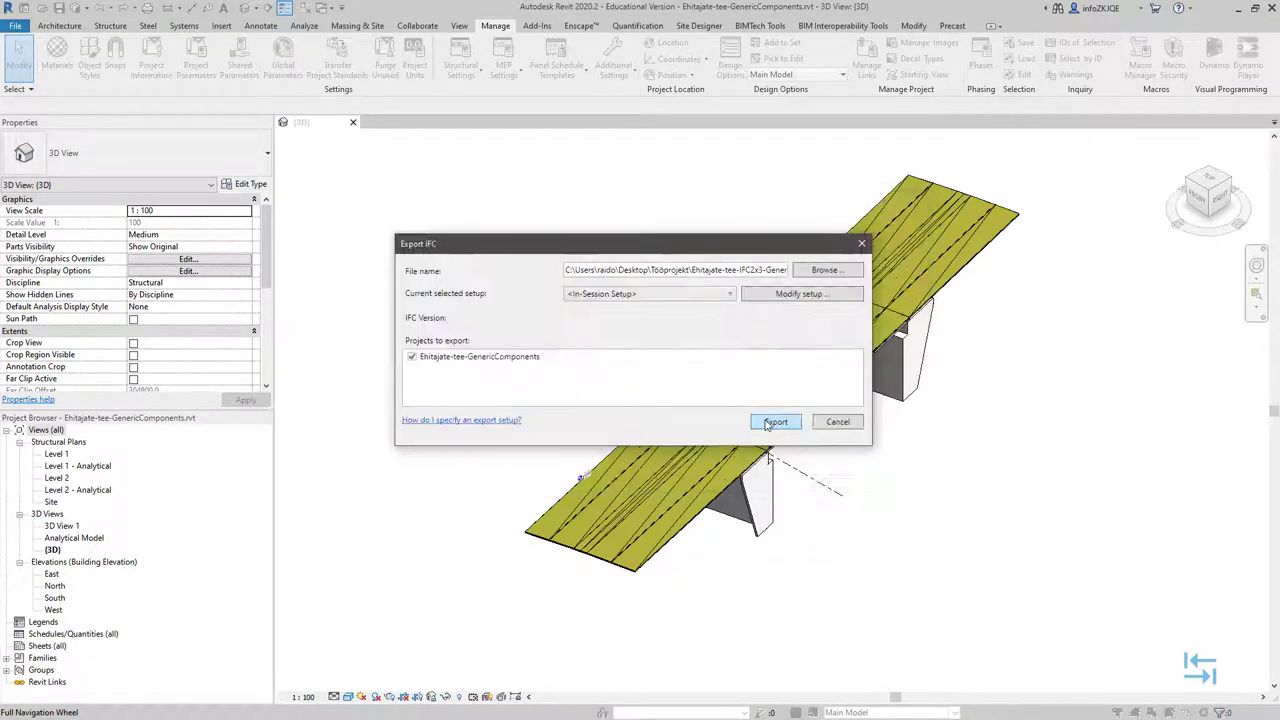
pyautogui.click(775, 420)
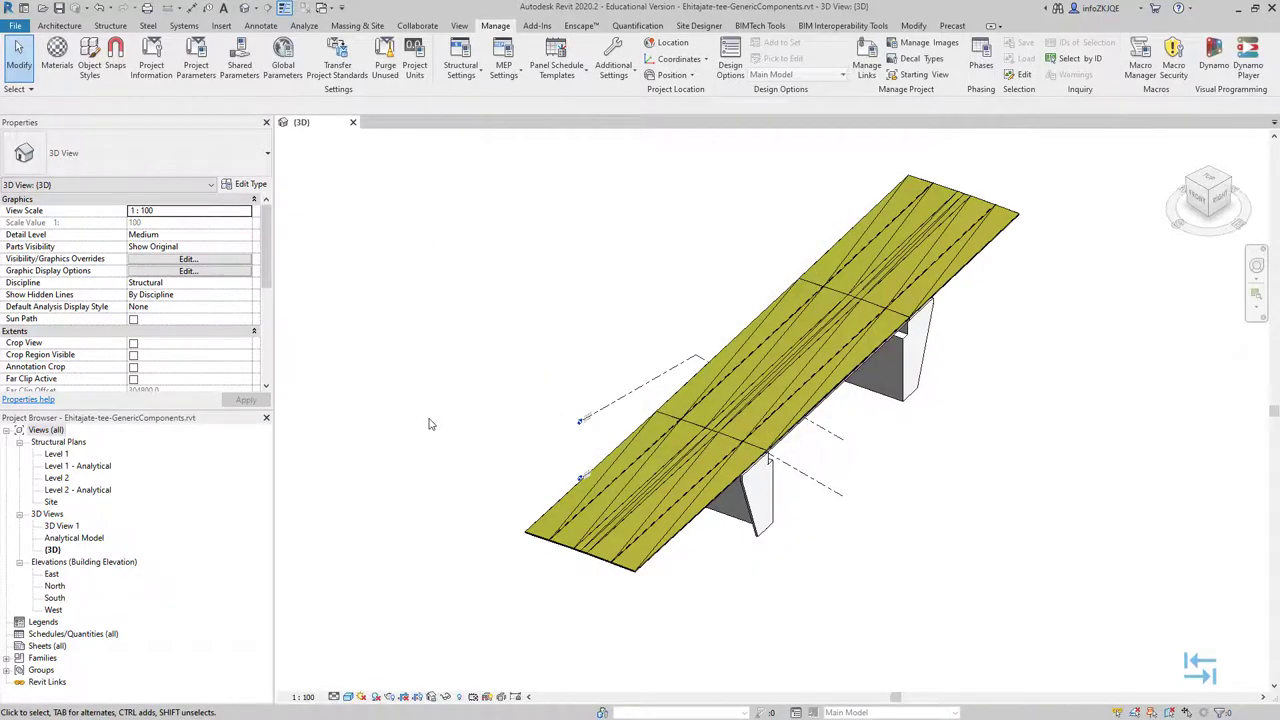
pyautogui.hotkey('alt', 'Tab')
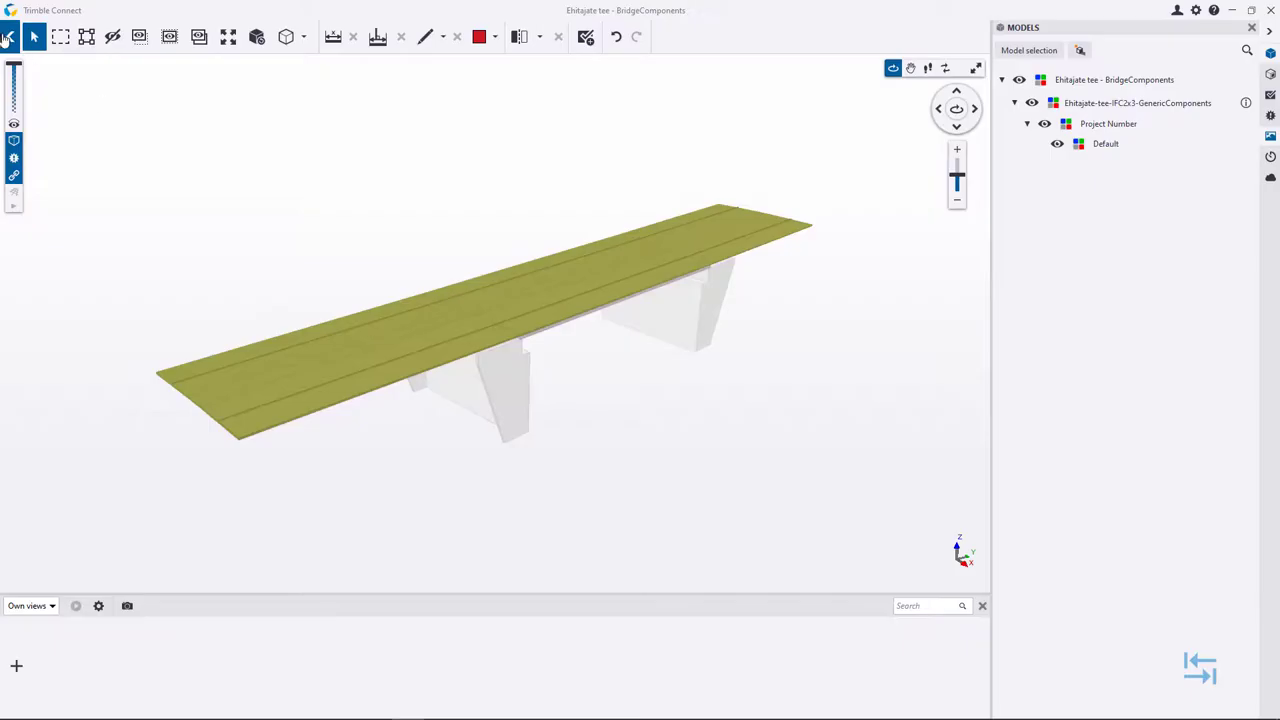
# Step: Remove the old GenericComponents IFC file from the Trimble Connect project
pyautogui.click(8, 40)
pyautogui.rightClick(124, 162)
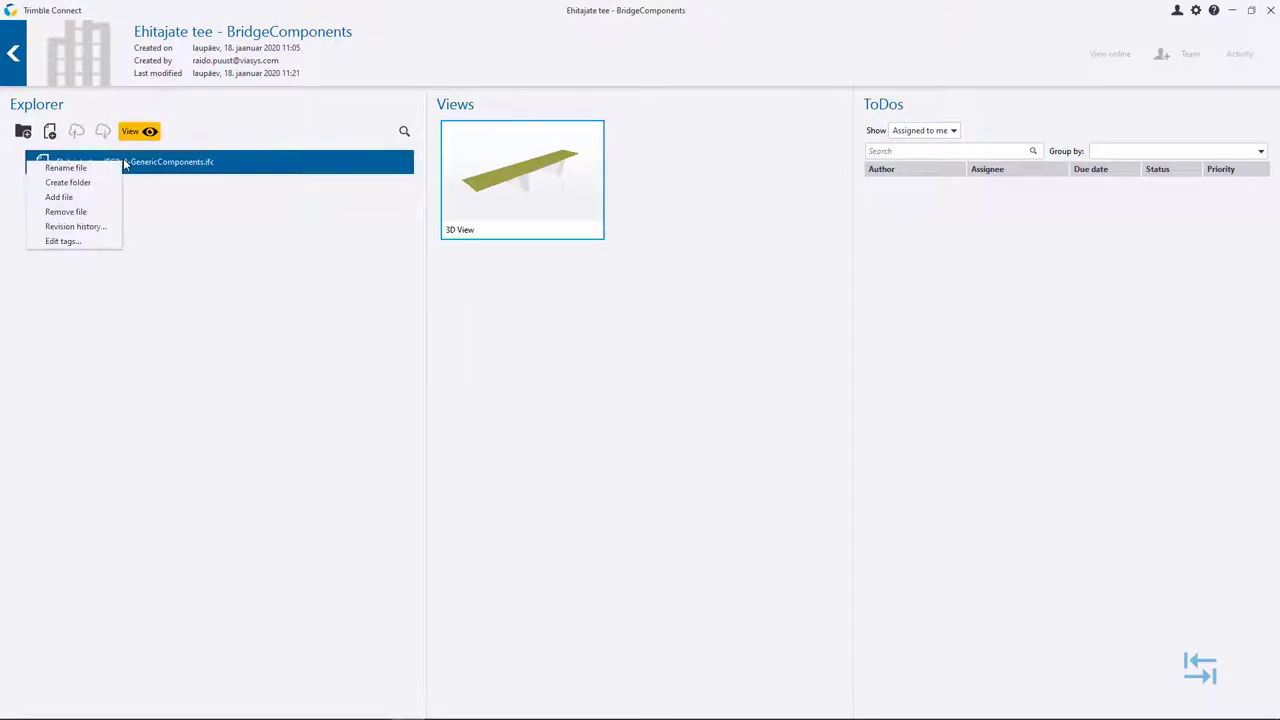
pyautogui.click(64, 212)
pyautogui.click(612, 372)
# Step: Add Ehitajate-tee-IFC2x3-GenericComponents-IFCExportAs.ifc to the project
pyautogui.click(49, 131)
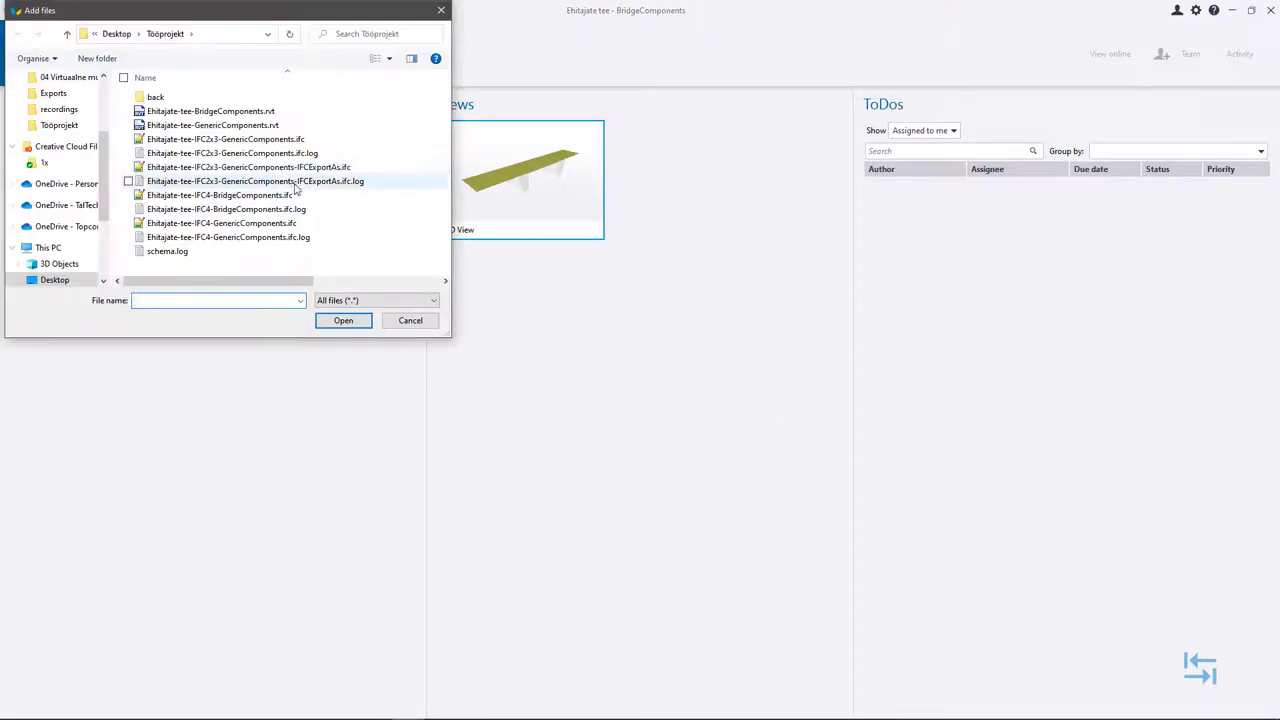
pyautogui.click(302, 168)
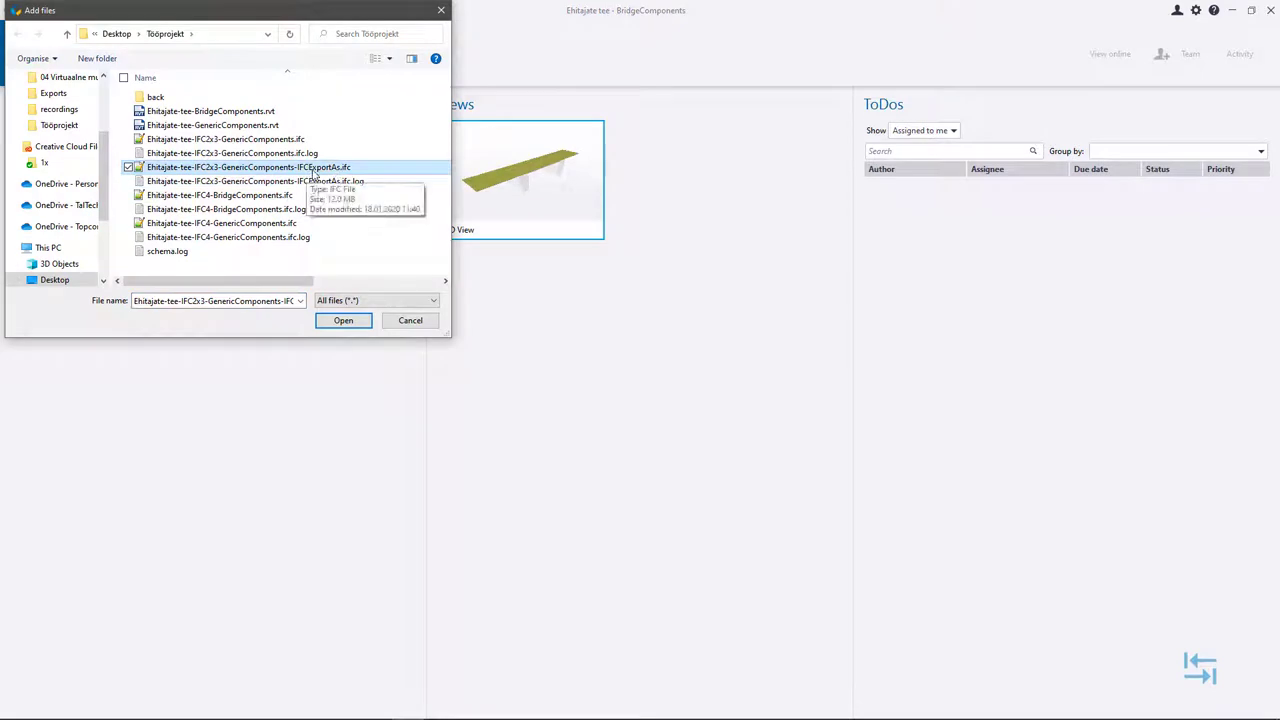
pyautogui.click(343, 320)
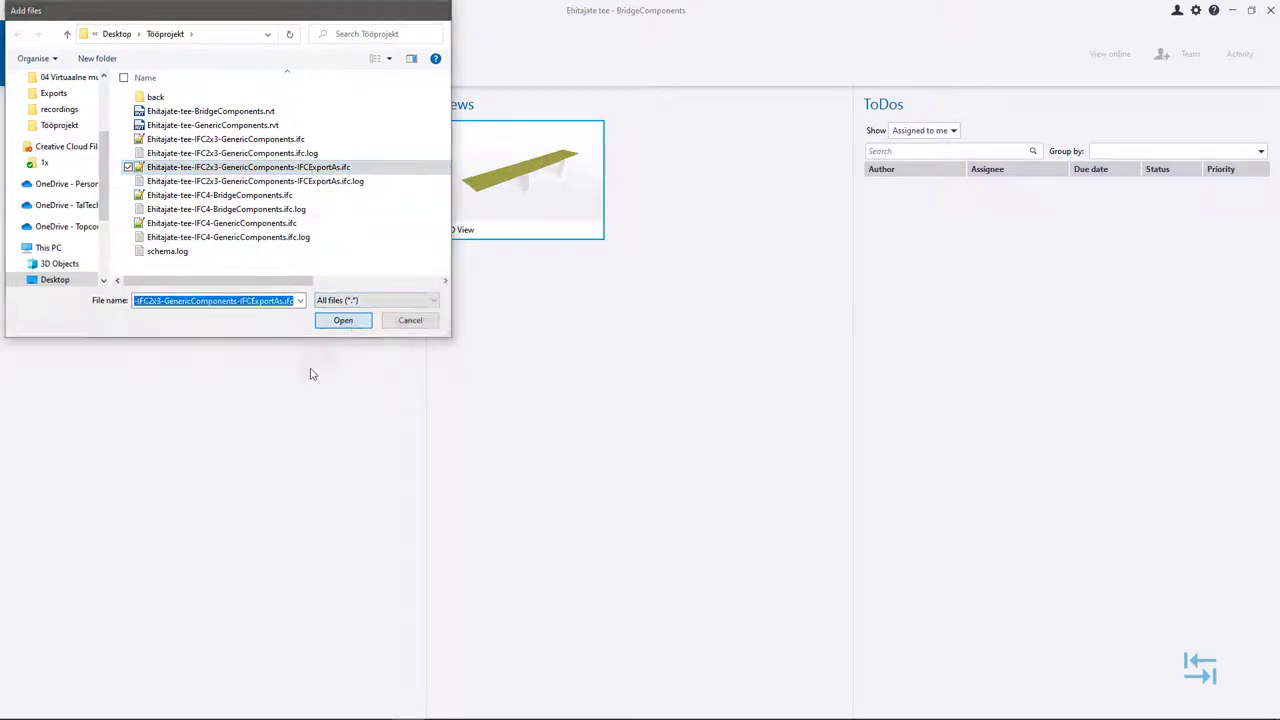
# Step: In the 3D viewer, compare the support's Footing type with a deck strip's BuildingElementProxy
pyautogui.click(137, 133)
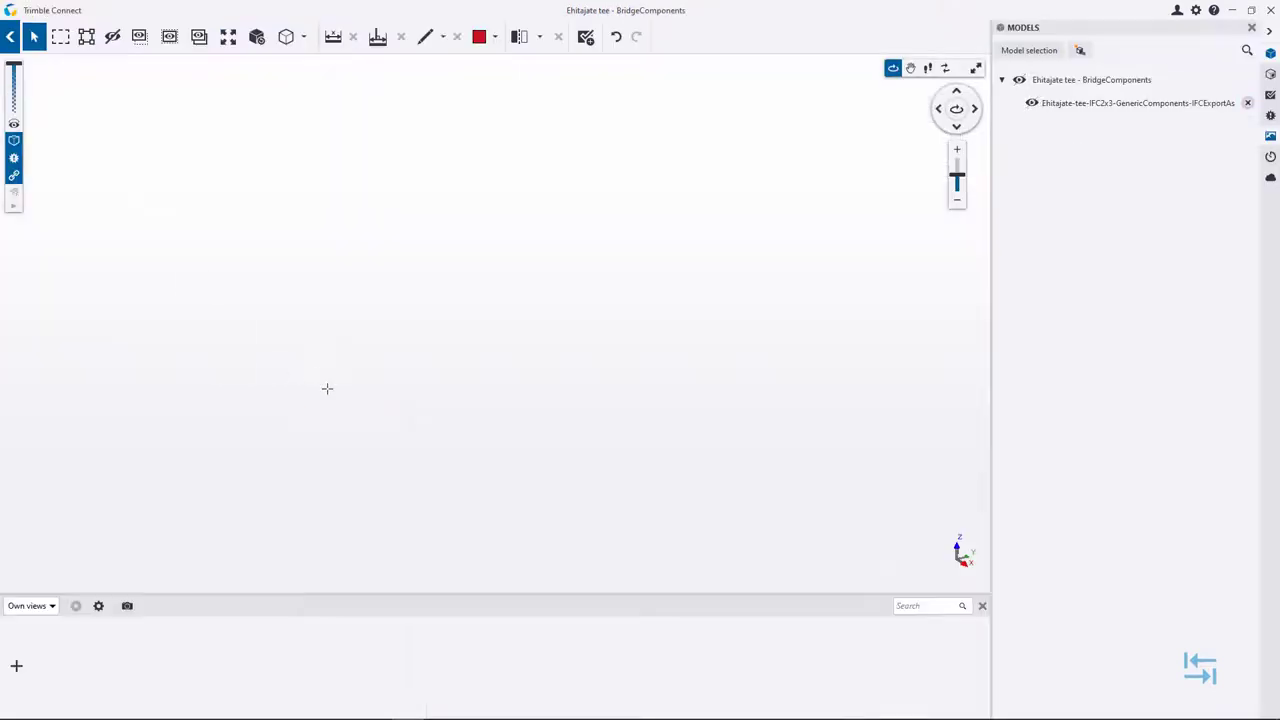
pyautogui.click(584, 402)
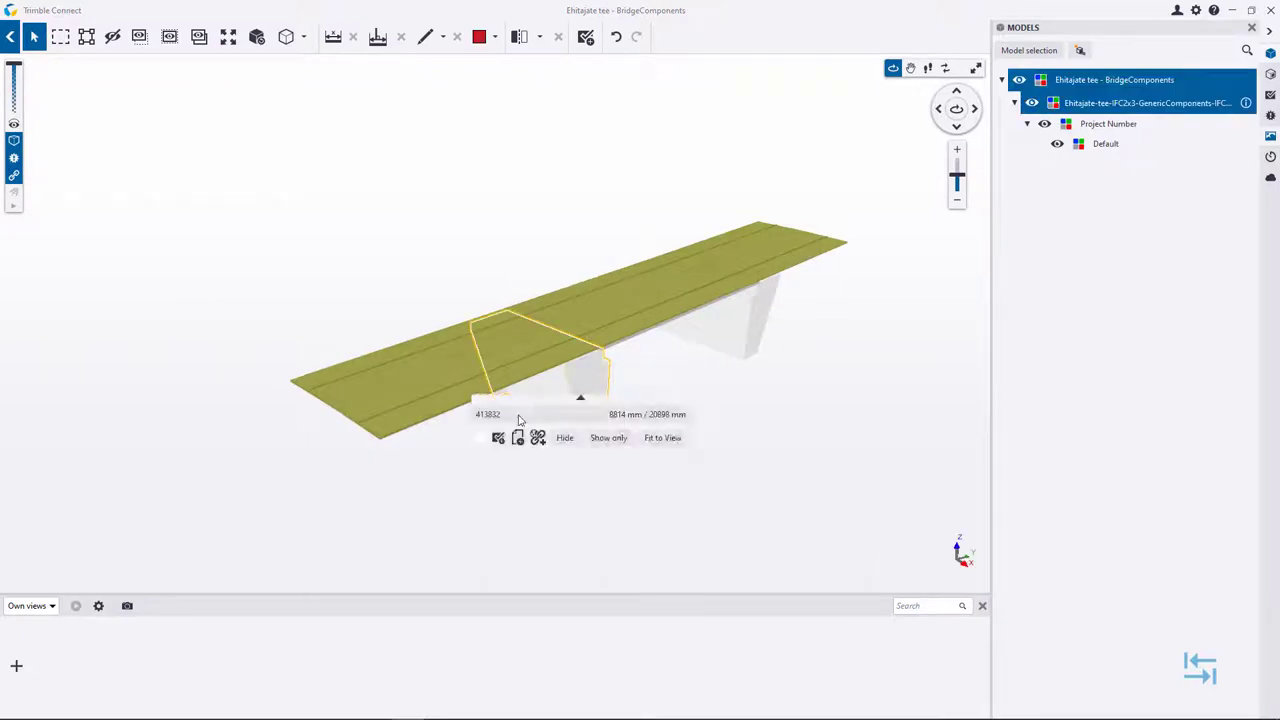
pyautogui.click(519, 422)
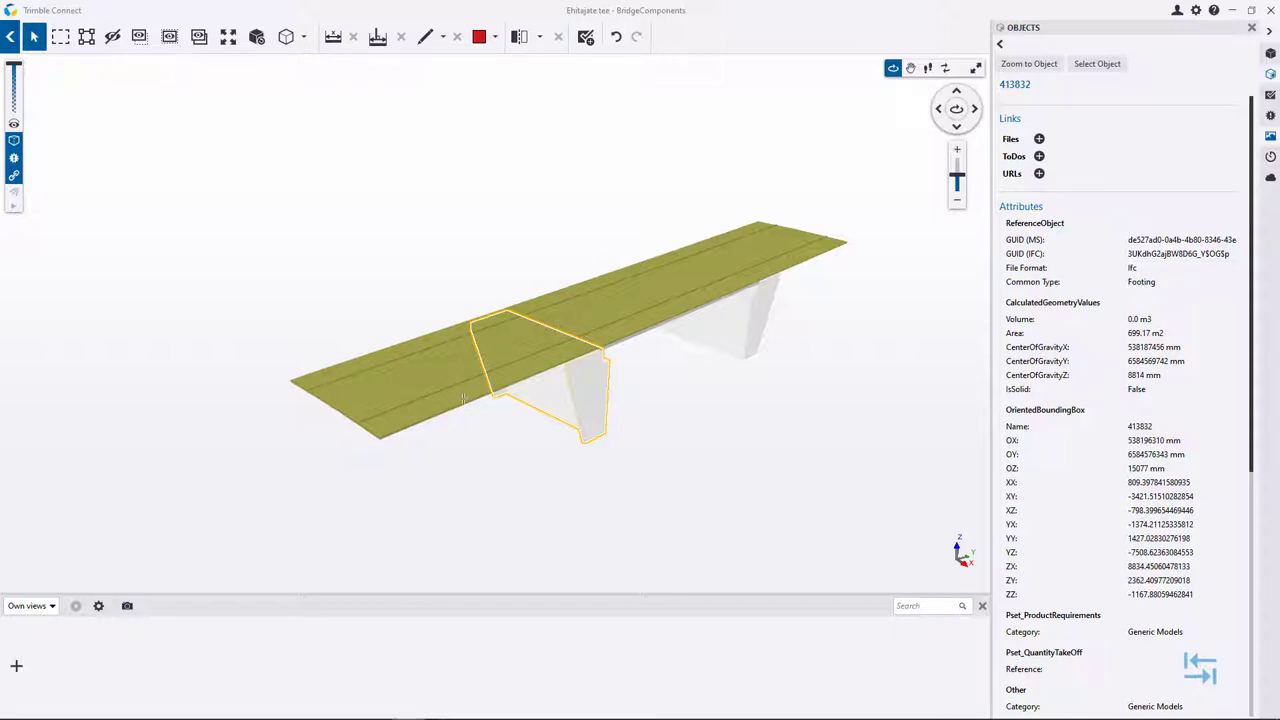
pyautogui.click(424, 410)
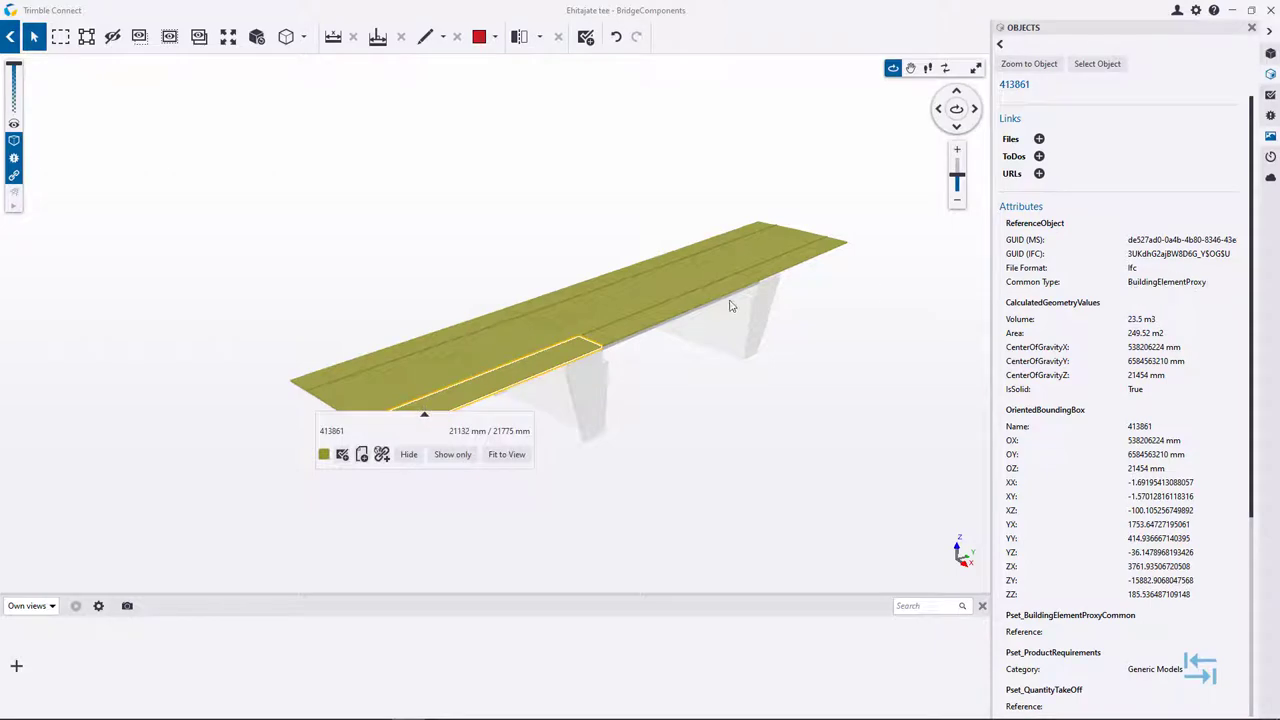
pyautogui.click(701, 417)
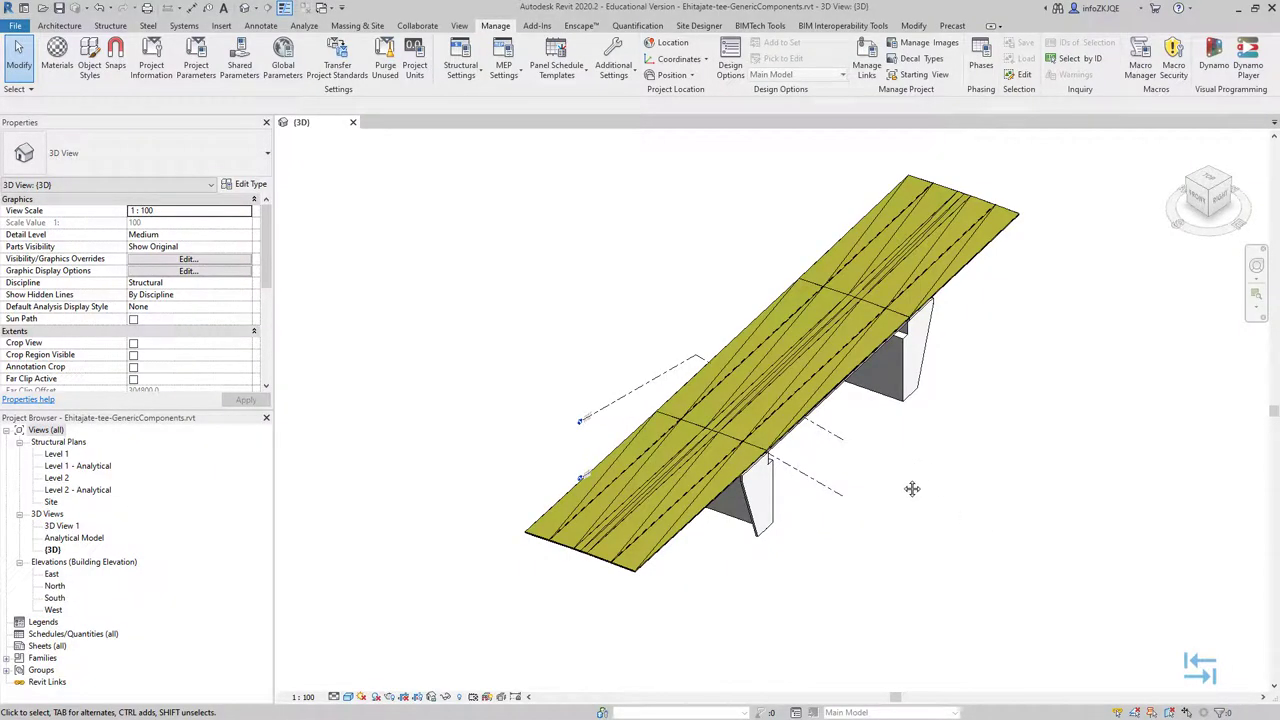
pyautogui.moveTo(912, 488); pyautogui.dragTo(888, 508, button='middle')
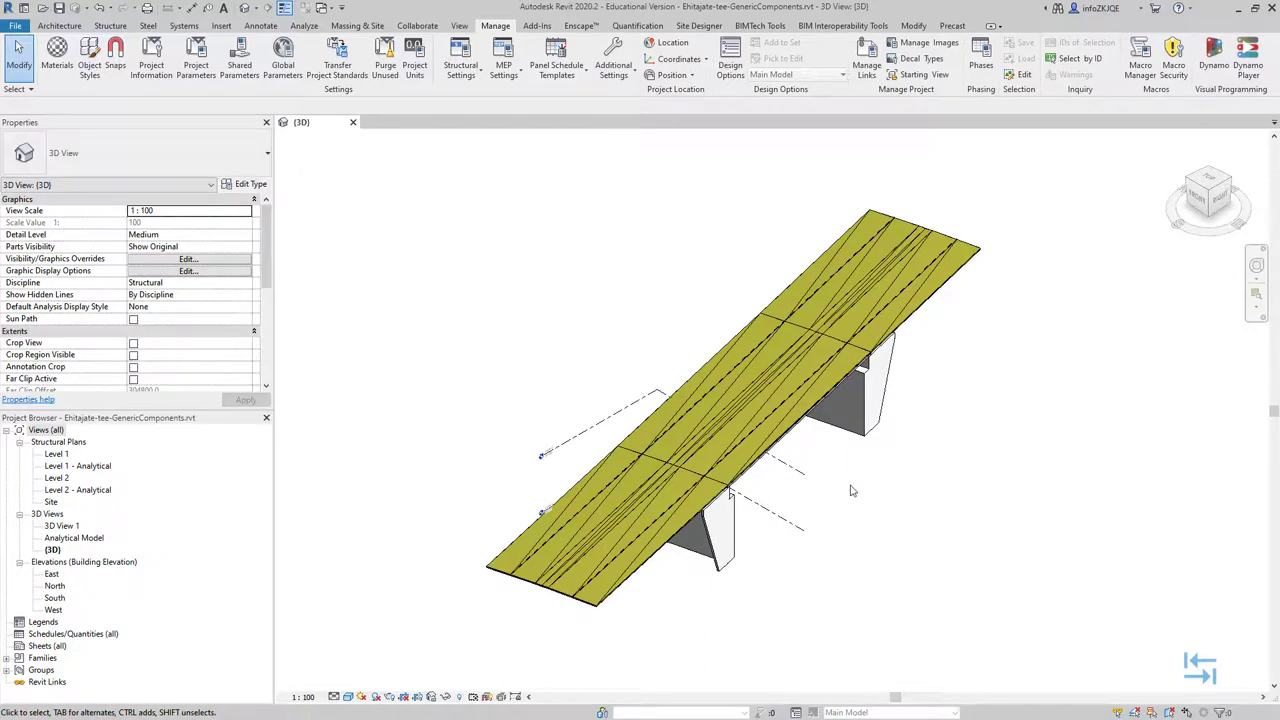